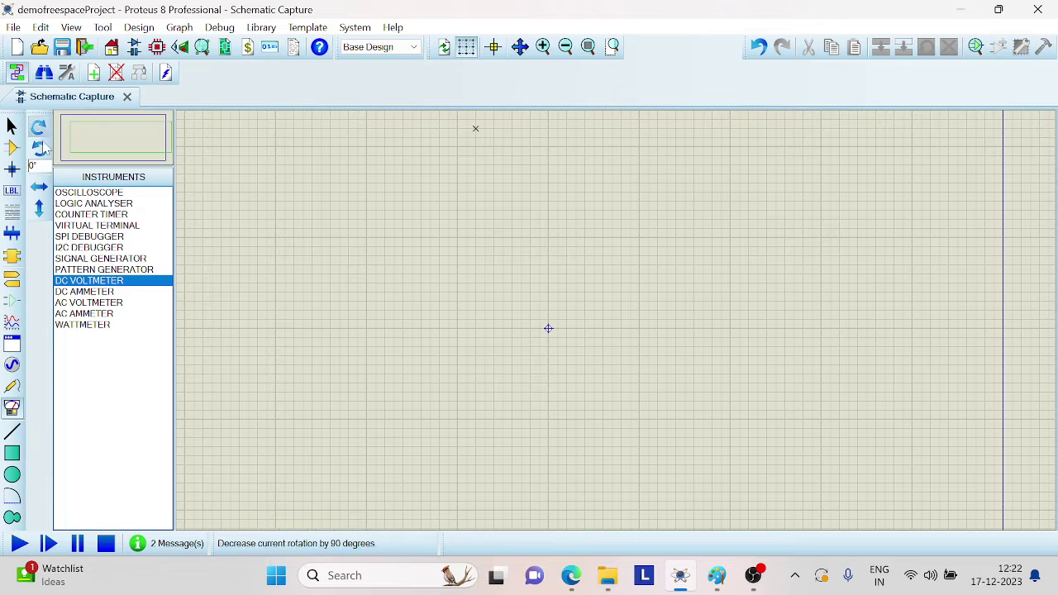
Pick the 2N2369 NPN transistor from the device library and place it on the schematic as Q1.
click(12, 147)
click(61, 179)
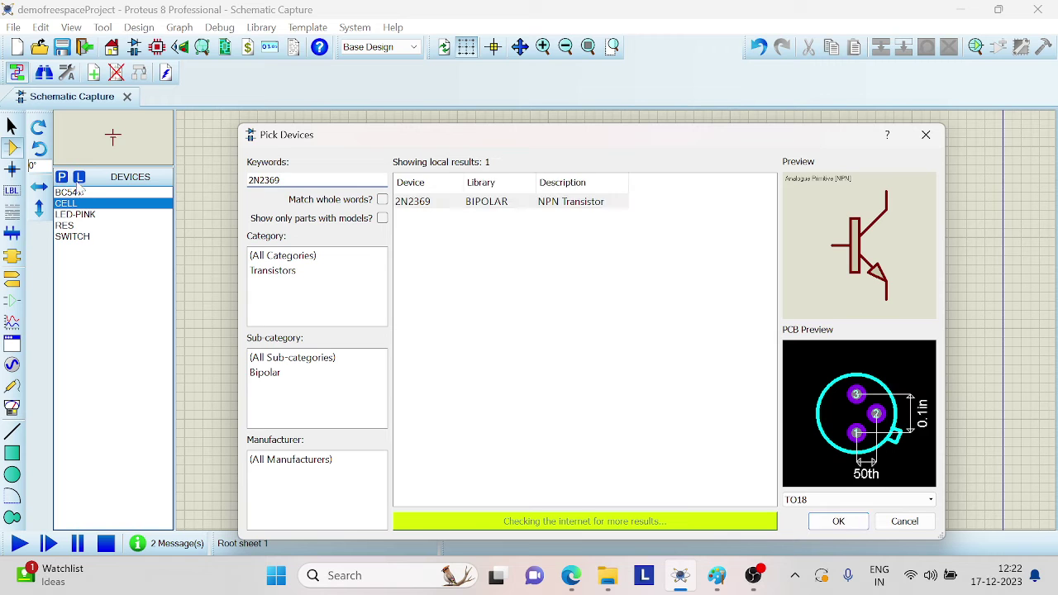
click(574, 207)
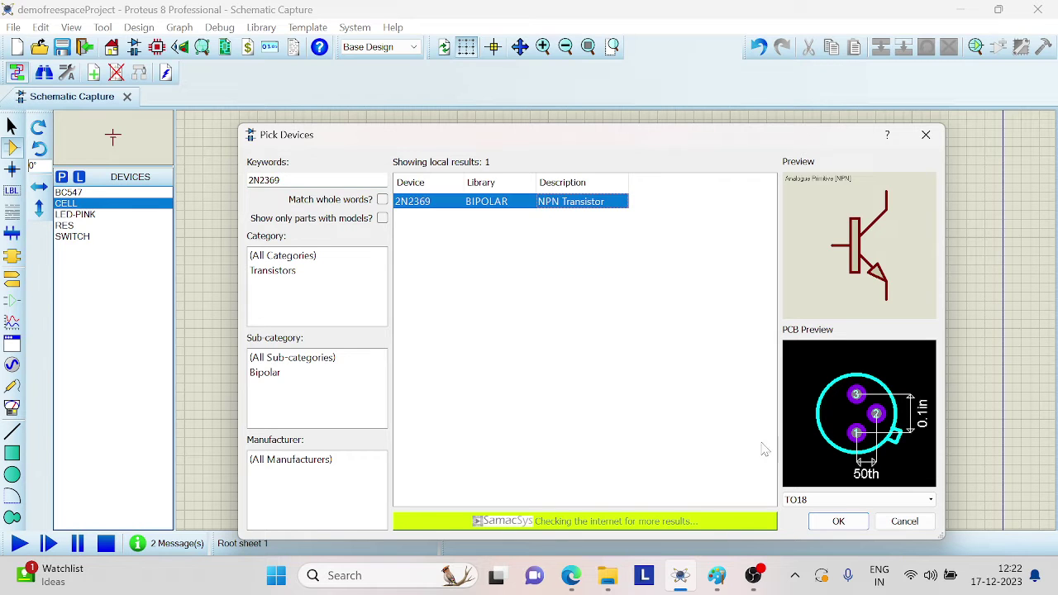
click(837, 520)
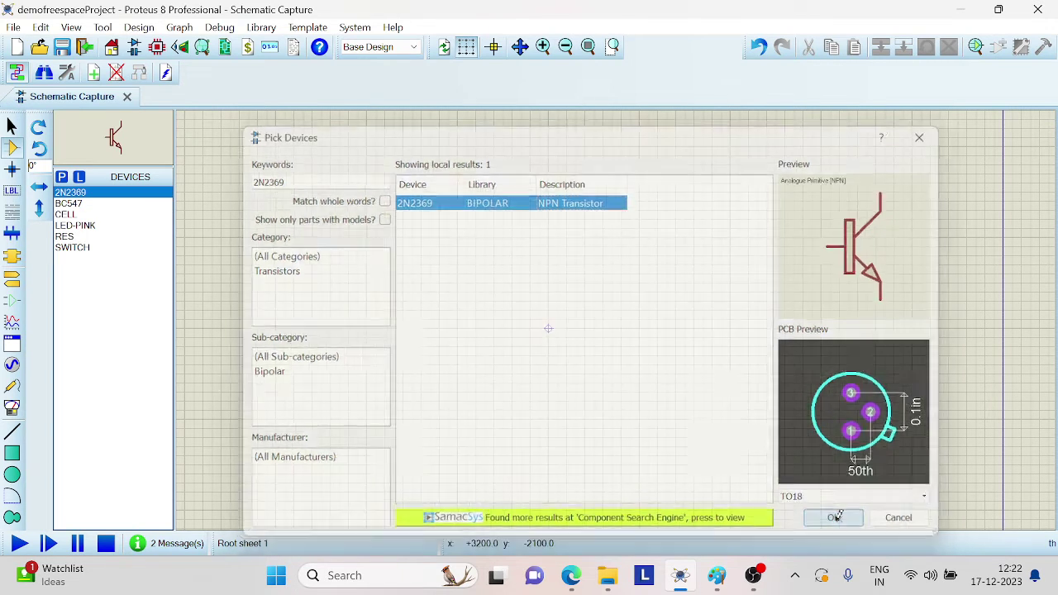
click(618, 308)
click(611, 310)
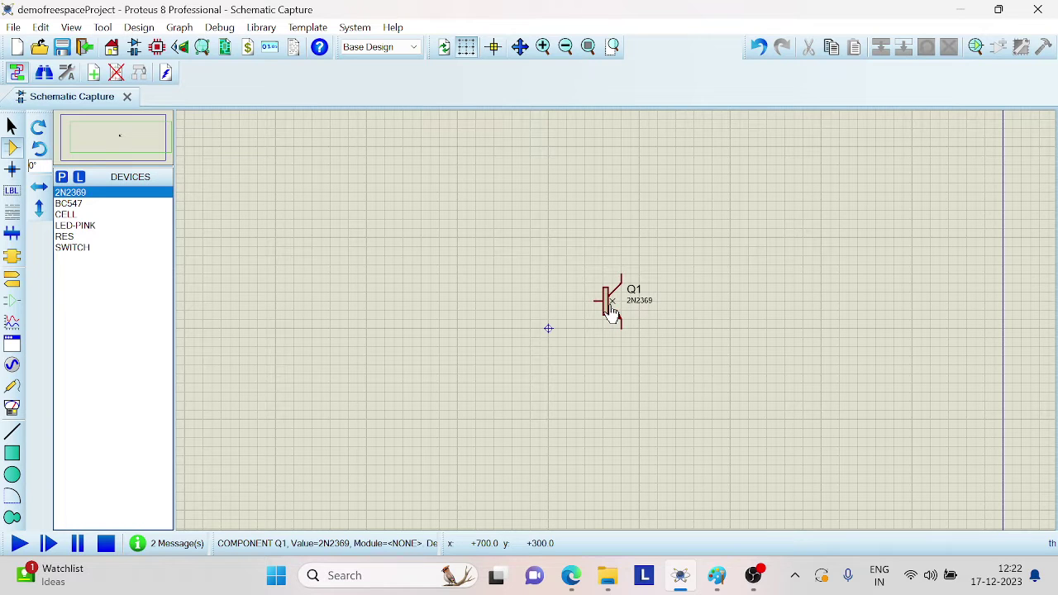
Place four resistors: R1 above and R2 below Q1, R3 and R4 to their left.
click(64, 237)
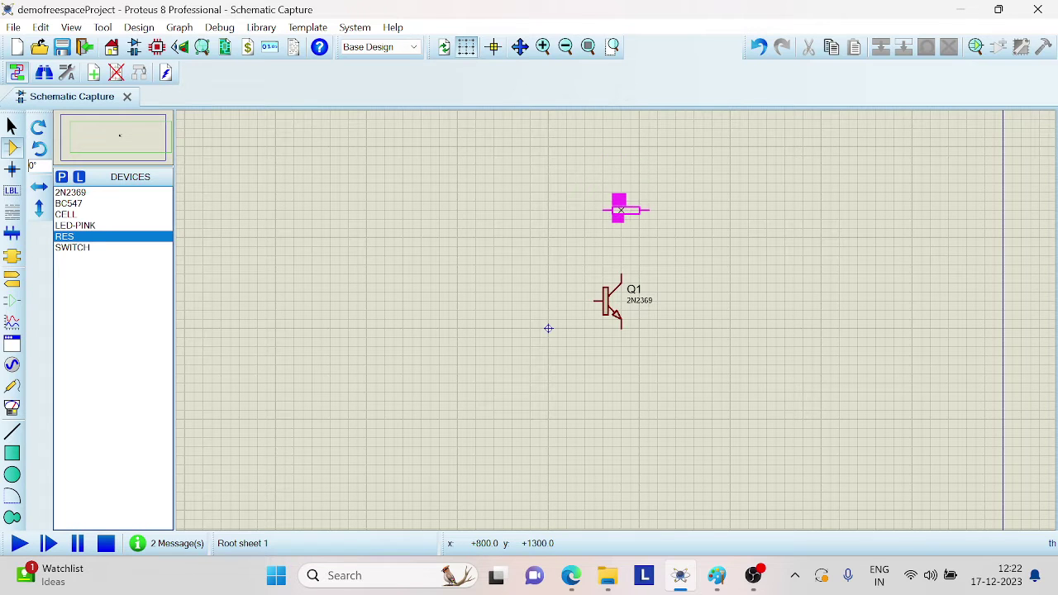
click(619, 209)
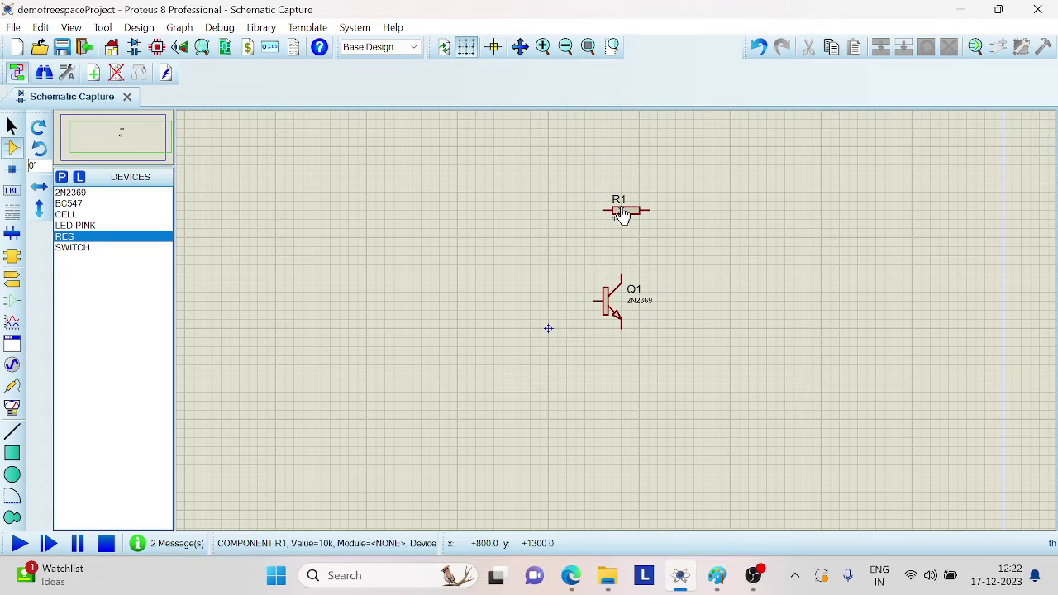
click(620, 384)
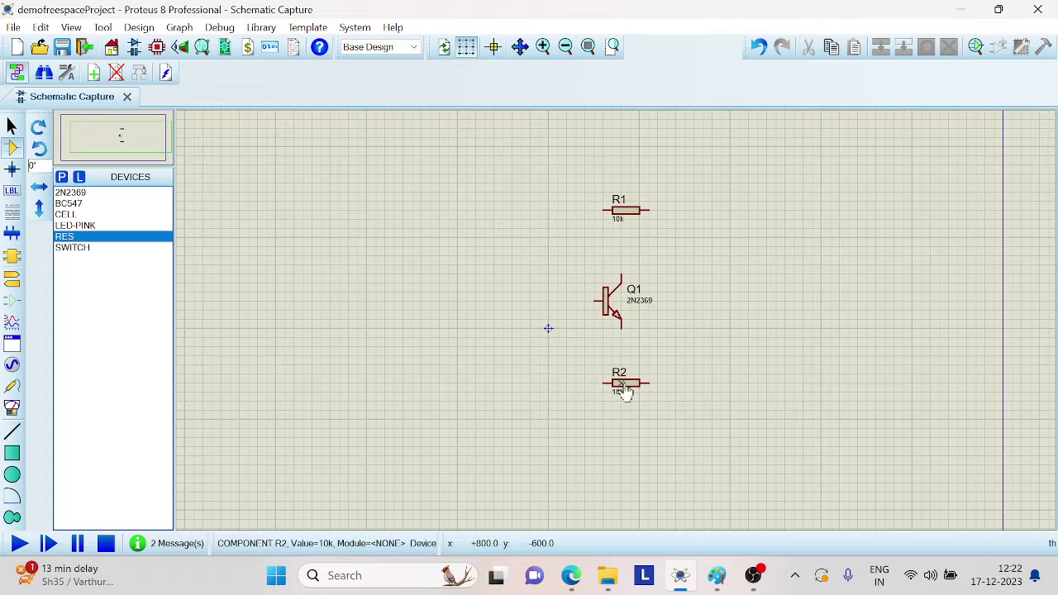
click(513, 208)
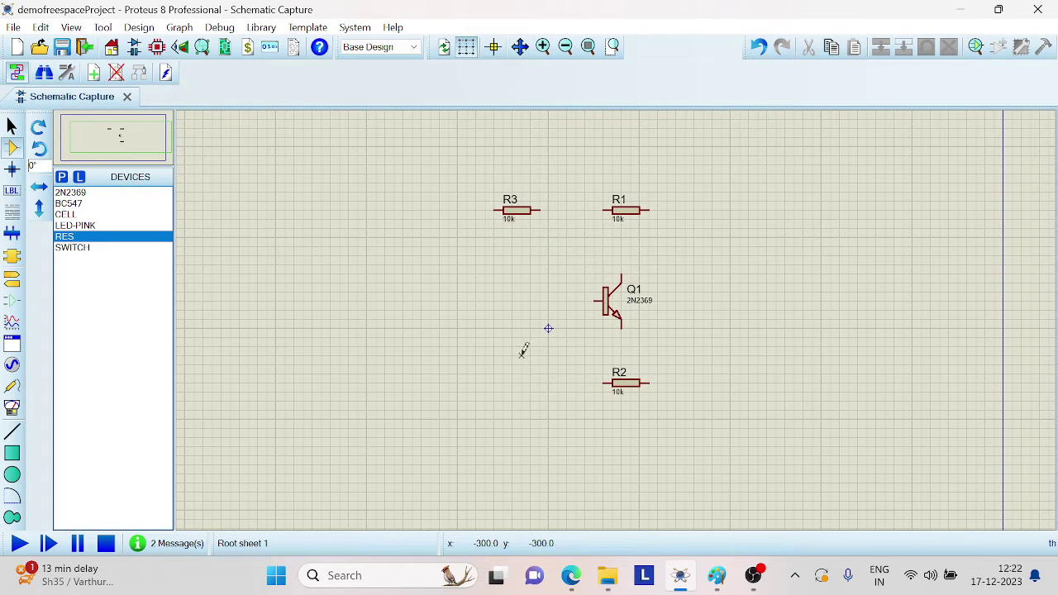
click(519, 381)
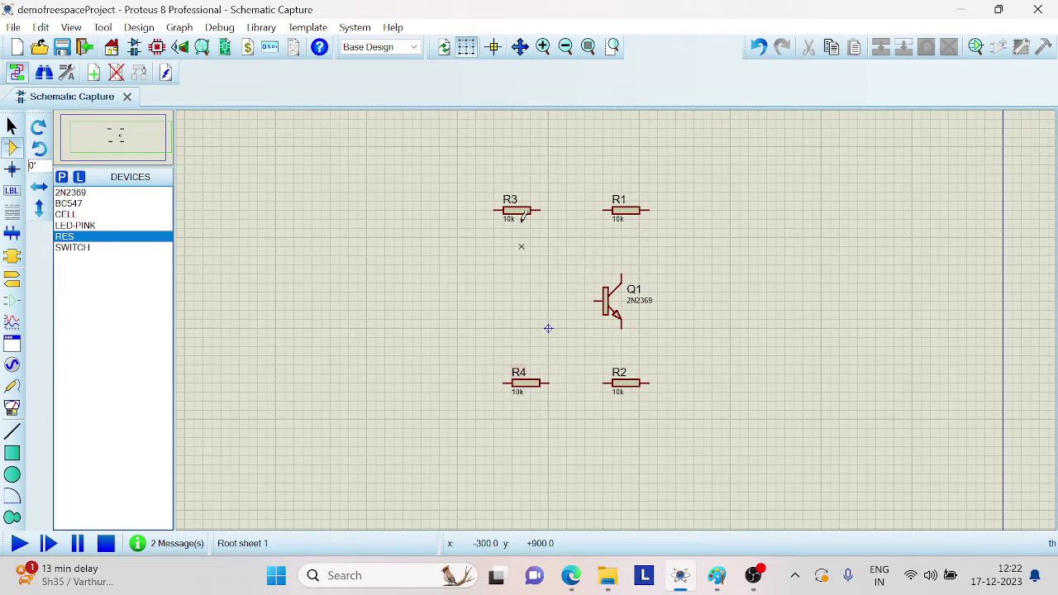
Rotate R3, R1, R4 and R2 clockwise to vertical, then wire R1's lower pin to Q1's collector.
right_click(522, 214)
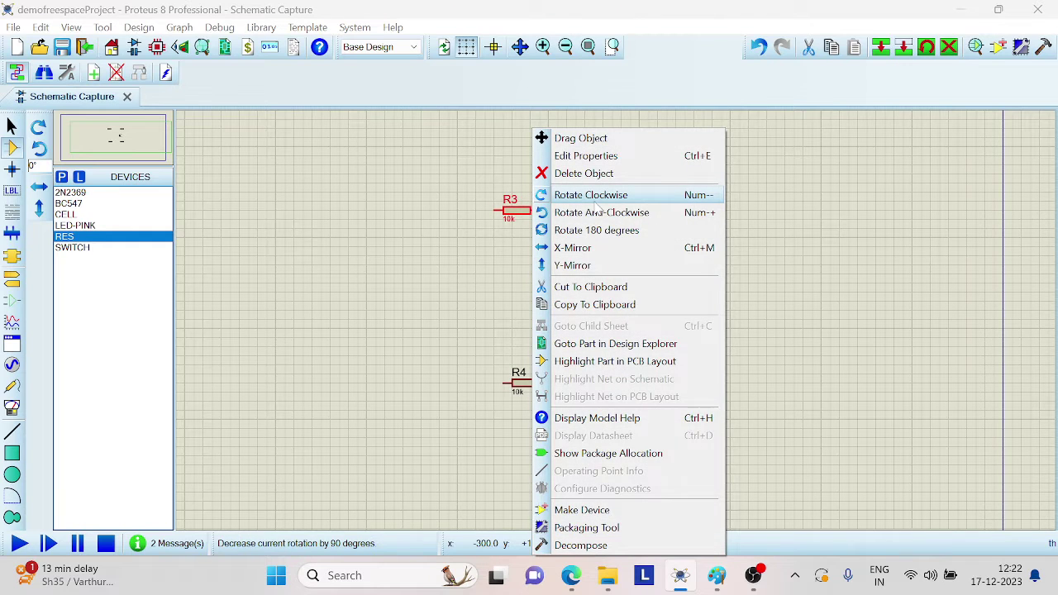
click(596, 202)
right_click(620, 214)
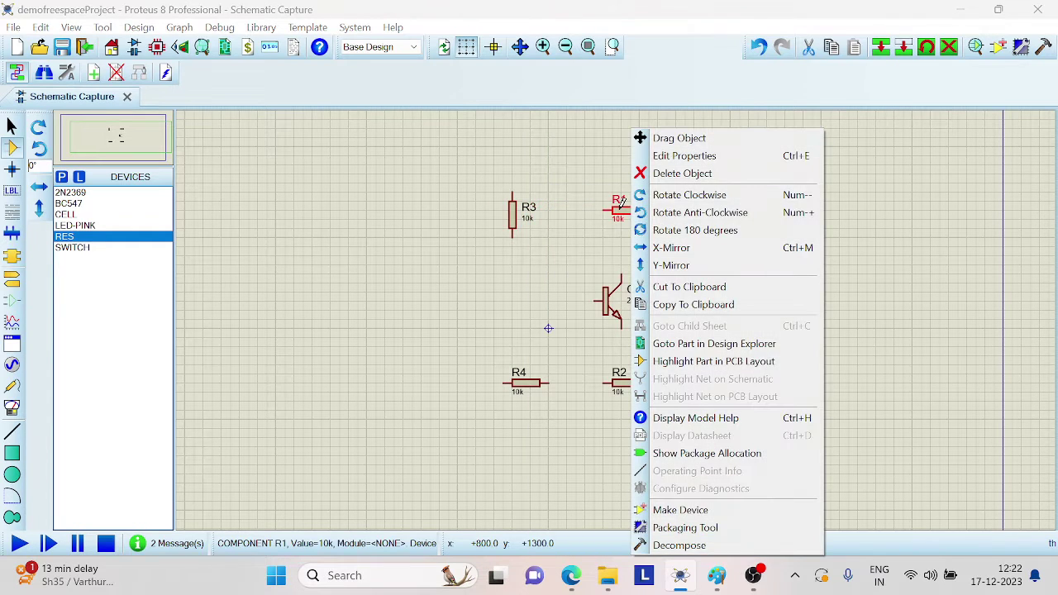
click(689, 195)
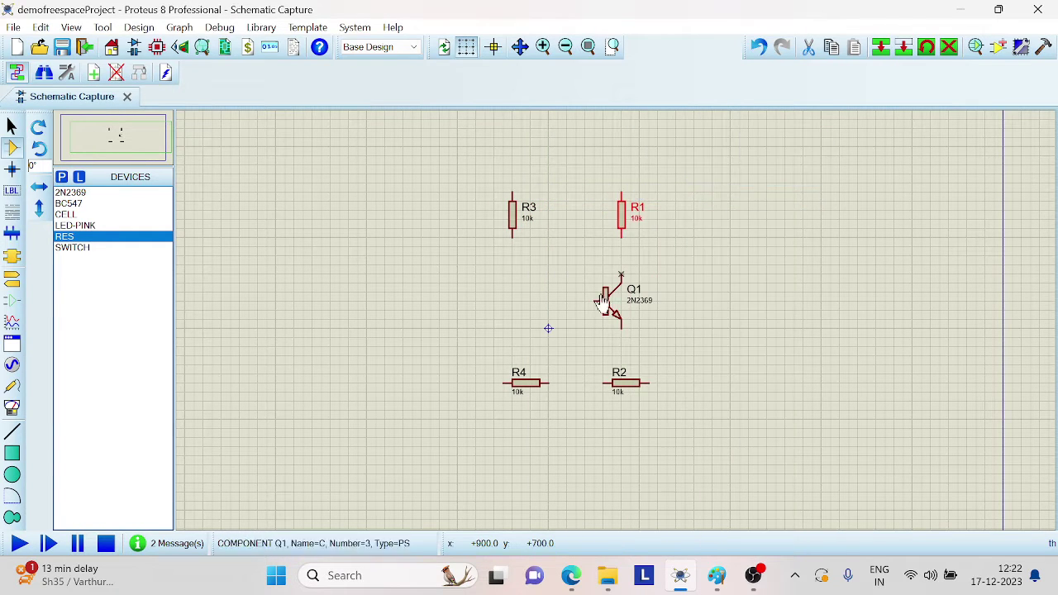
right_click(539, 399)
click(616, 194)
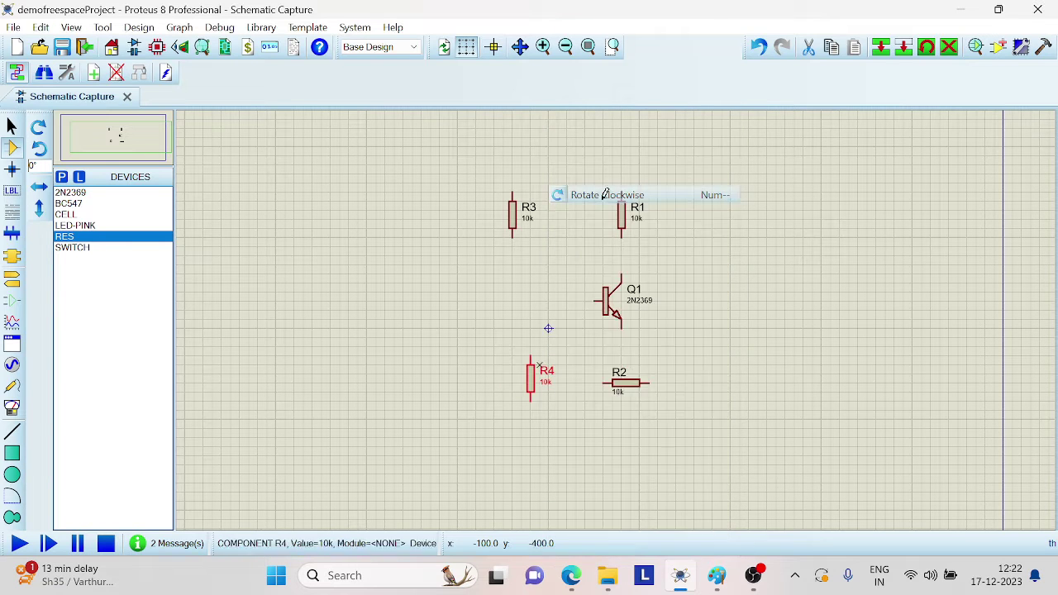
right_click(620, 389)
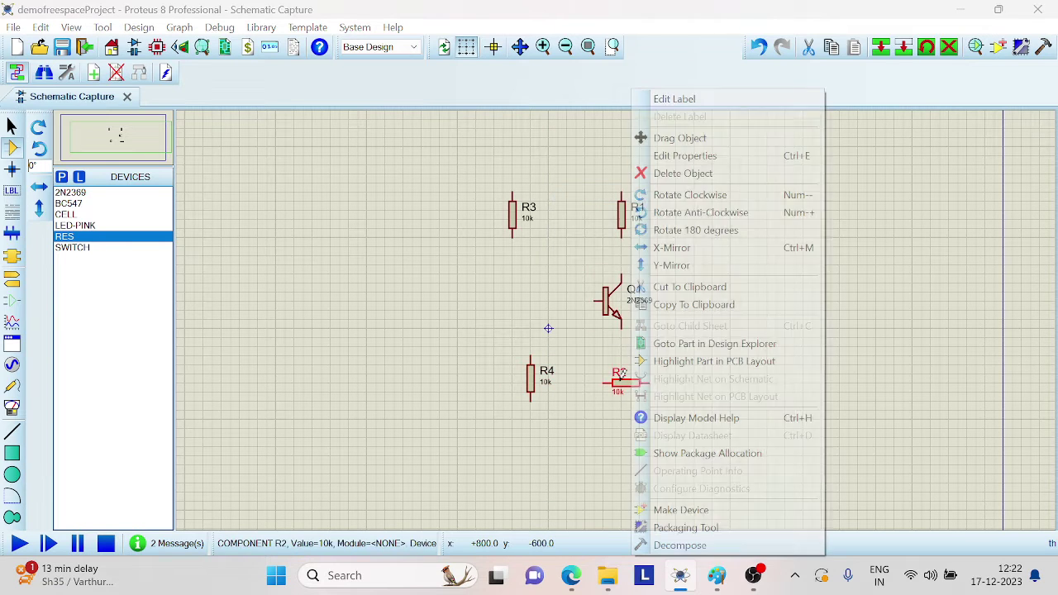
click(690, 195)
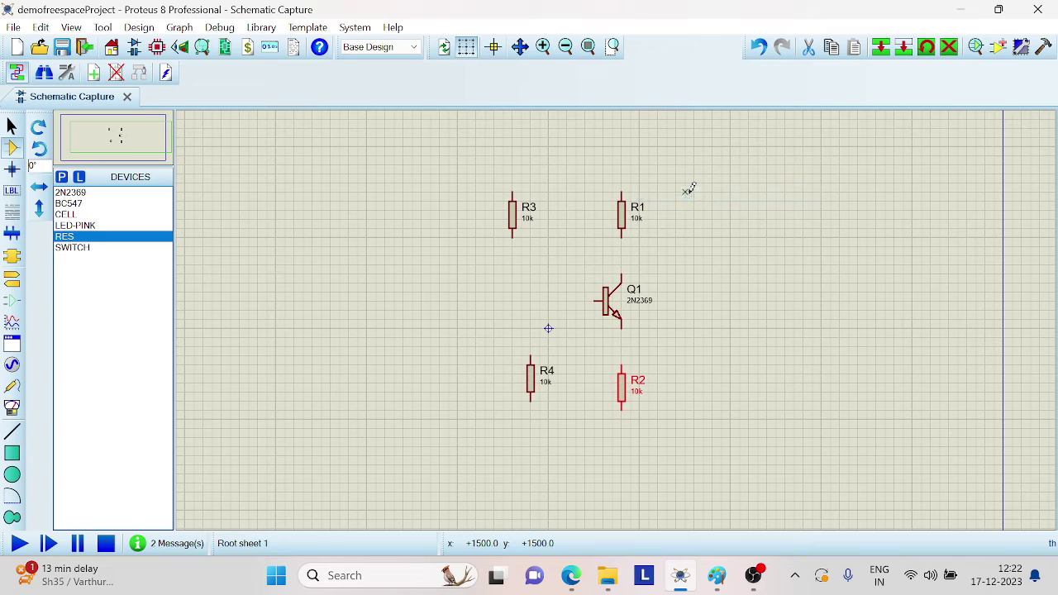
click(622, 236)
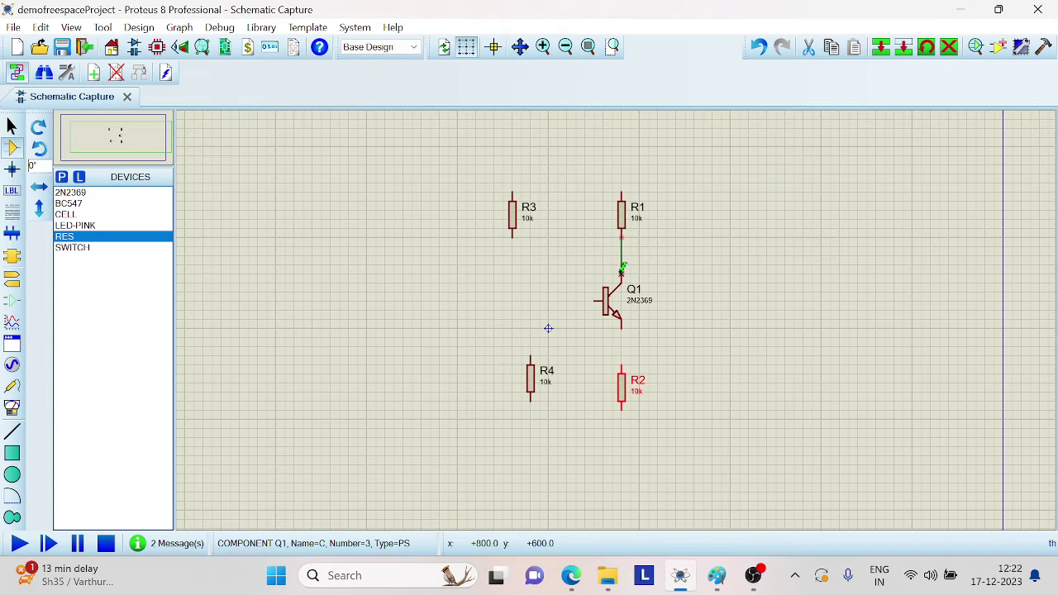
Wire Q1's emitter to R2's top pin and drag R3 into line with R4.
click(621, 325)
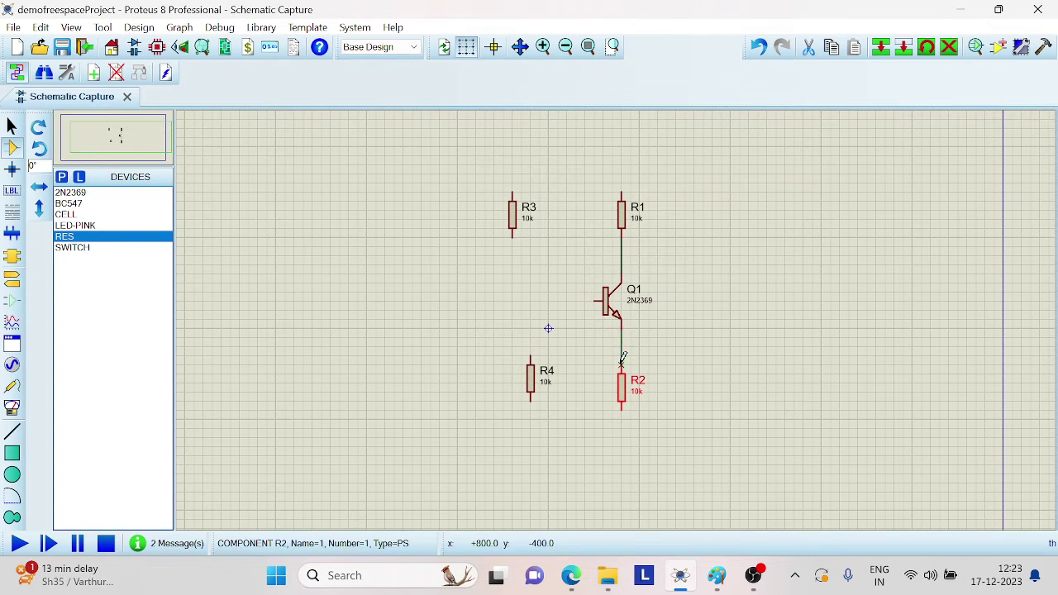
click(622, 365)
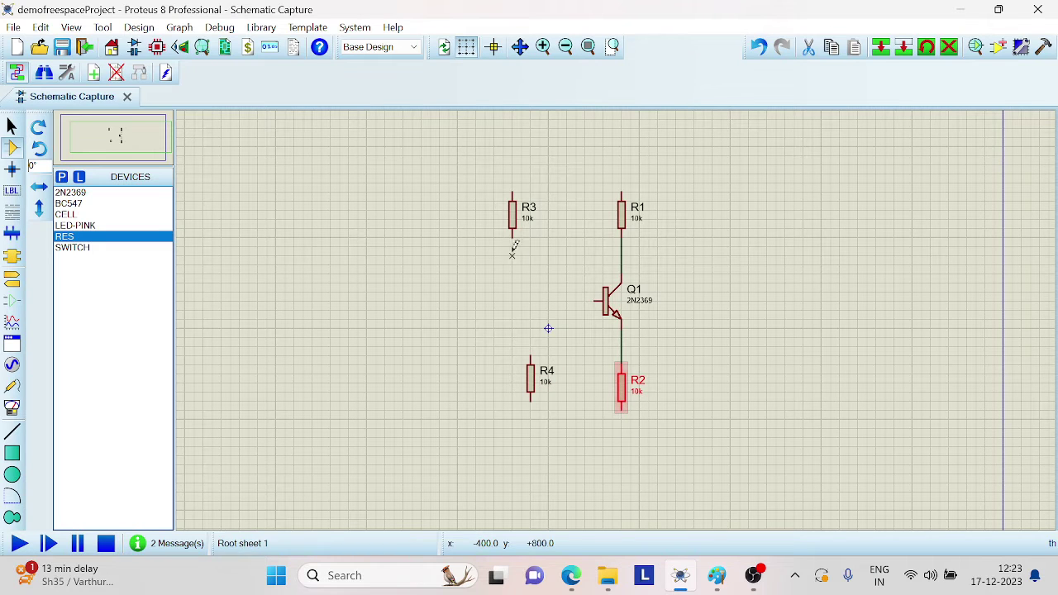
right_click(513, 220)
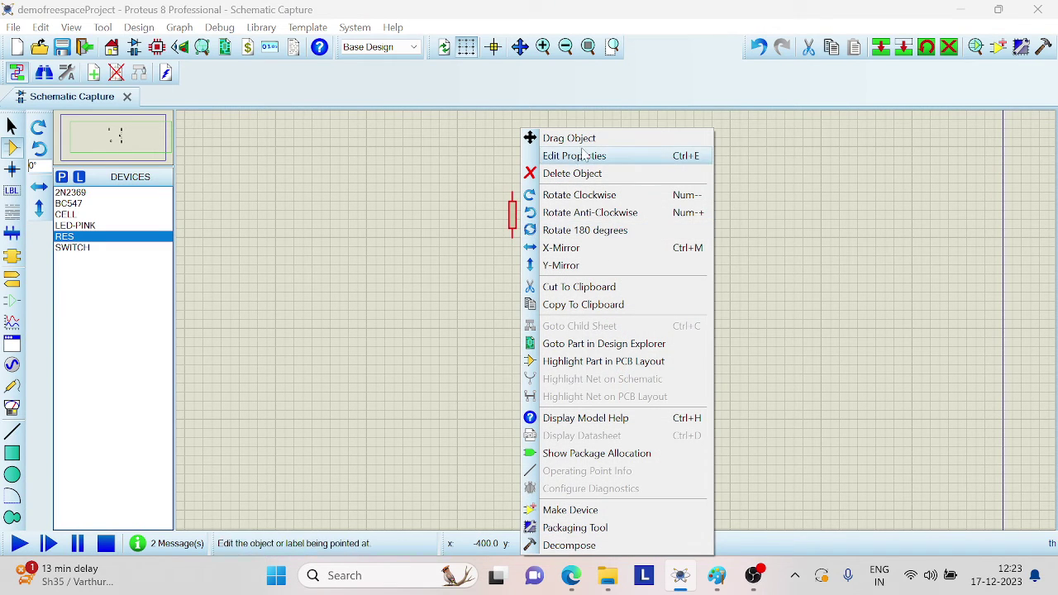
click(552, 138)
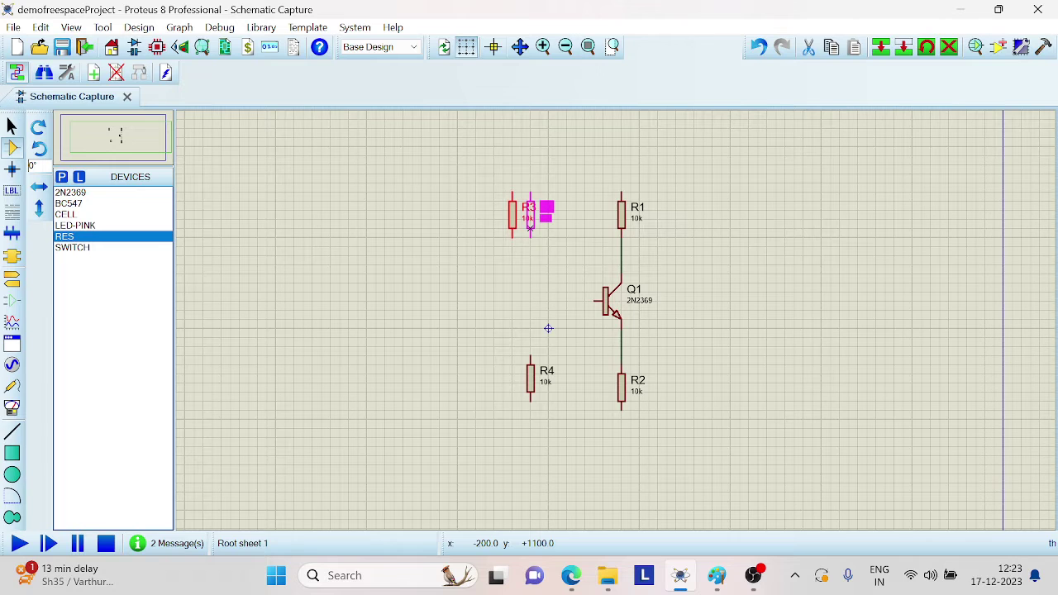
click(531, 228)
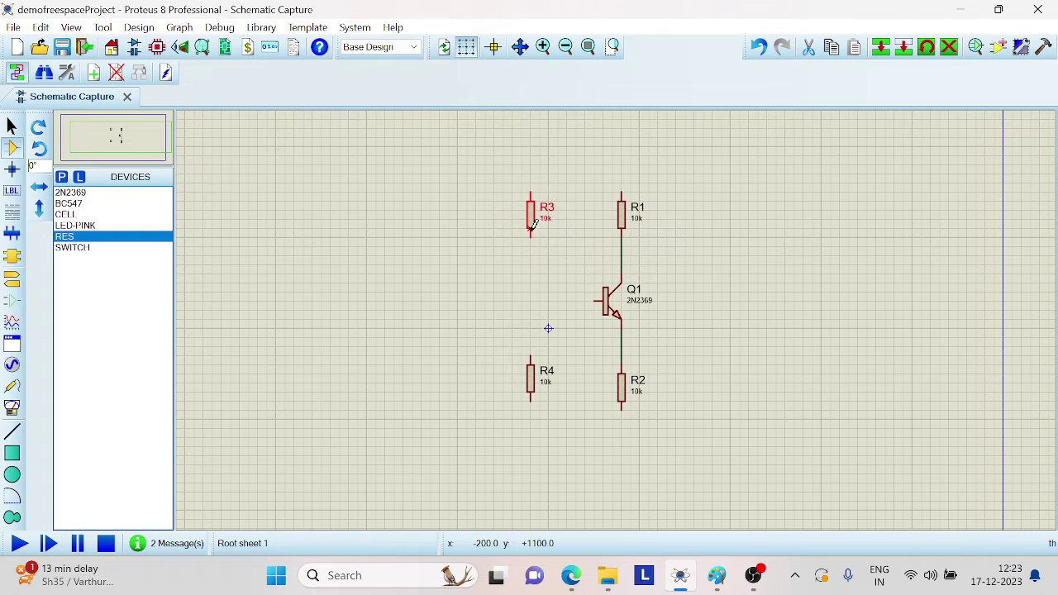
Join R3 to R4, Q1's base to that wire, R1–R3 tops, and R4–R2 bottoms.
click(530, 357)
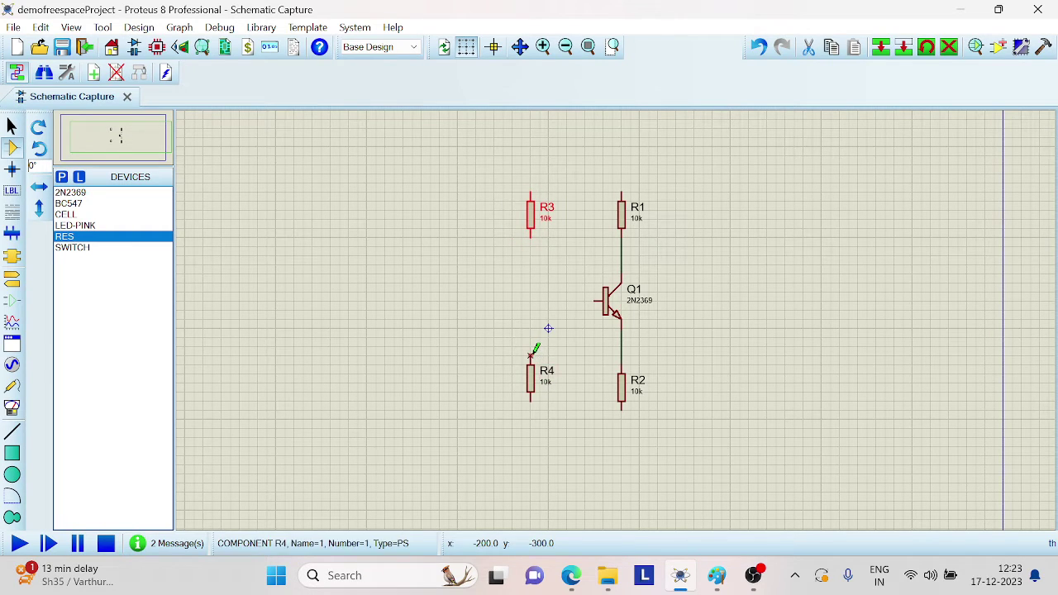
click(530, 235)
click(594, 298)
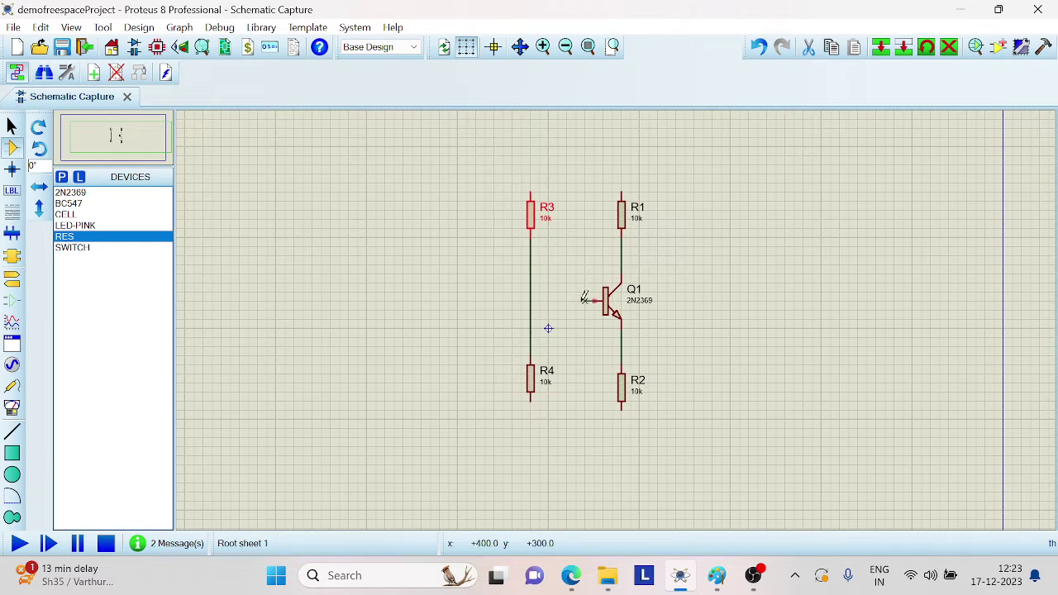
click(531, 300)
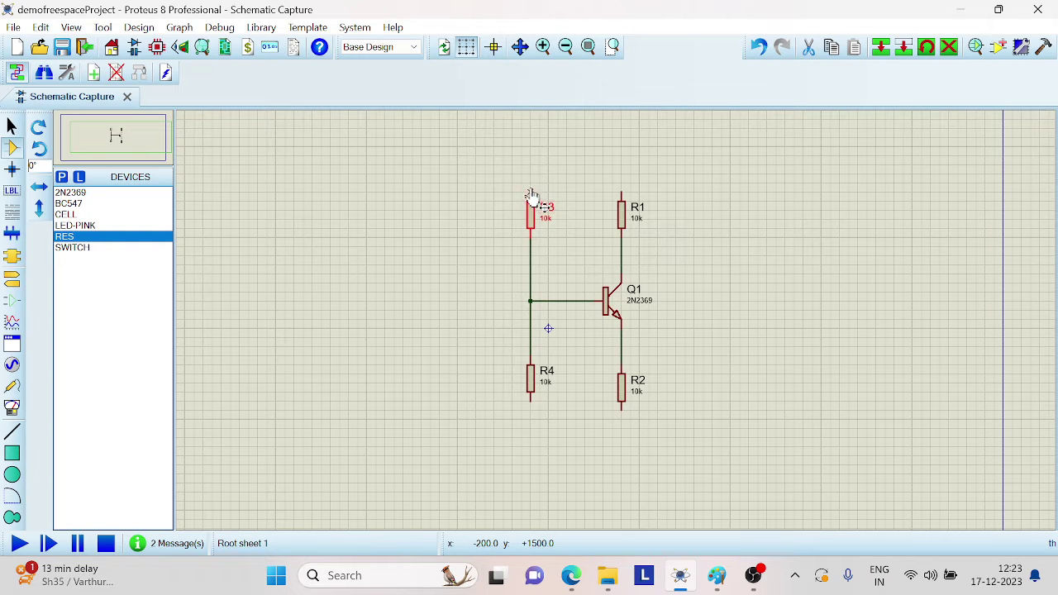
click(622, 191)
click(530, 193)
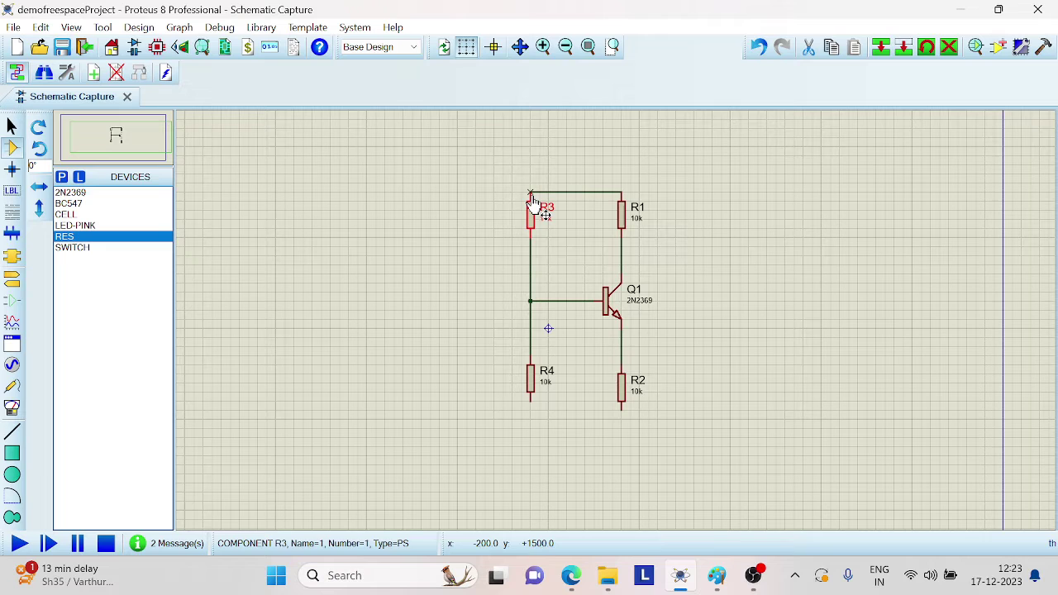
click(531, 401)
click(620, 404)
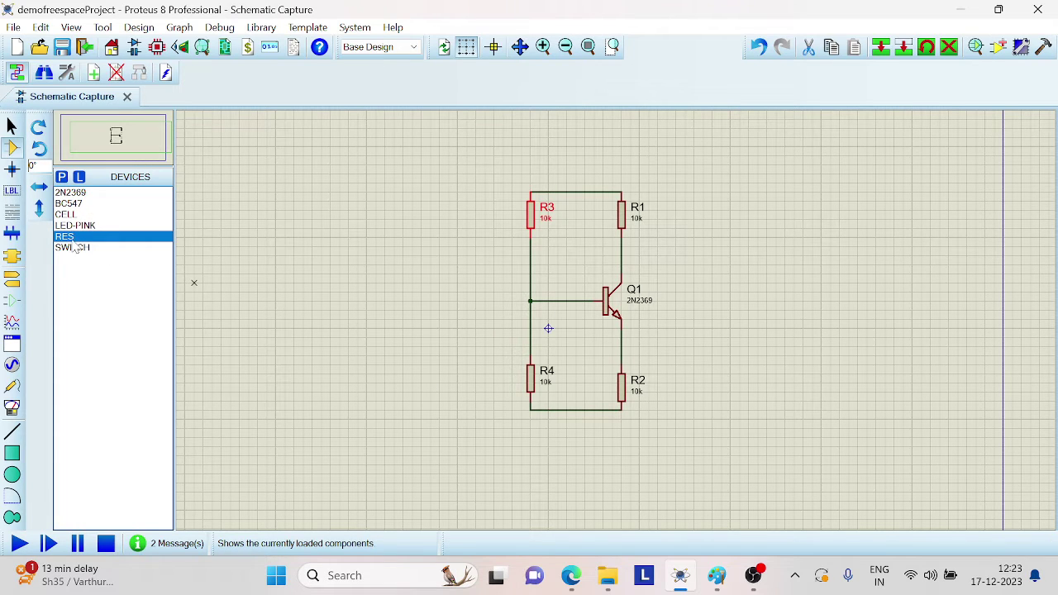
Add the CAP capacitor and place C1 at Q1's base, C2 at the collector, C3 beside R2.
click(61, 178)
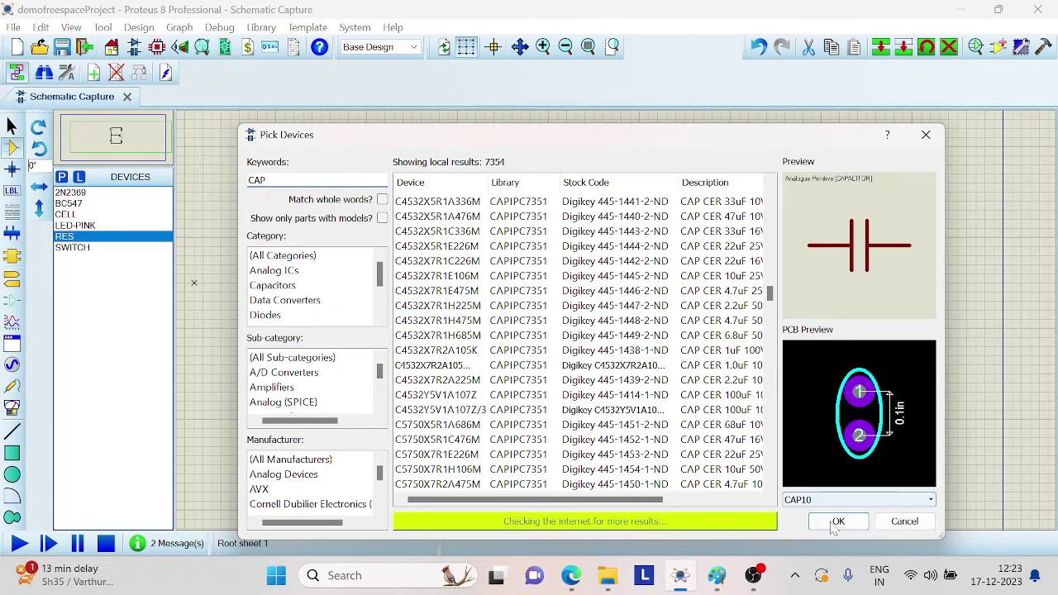
click(837, 521)
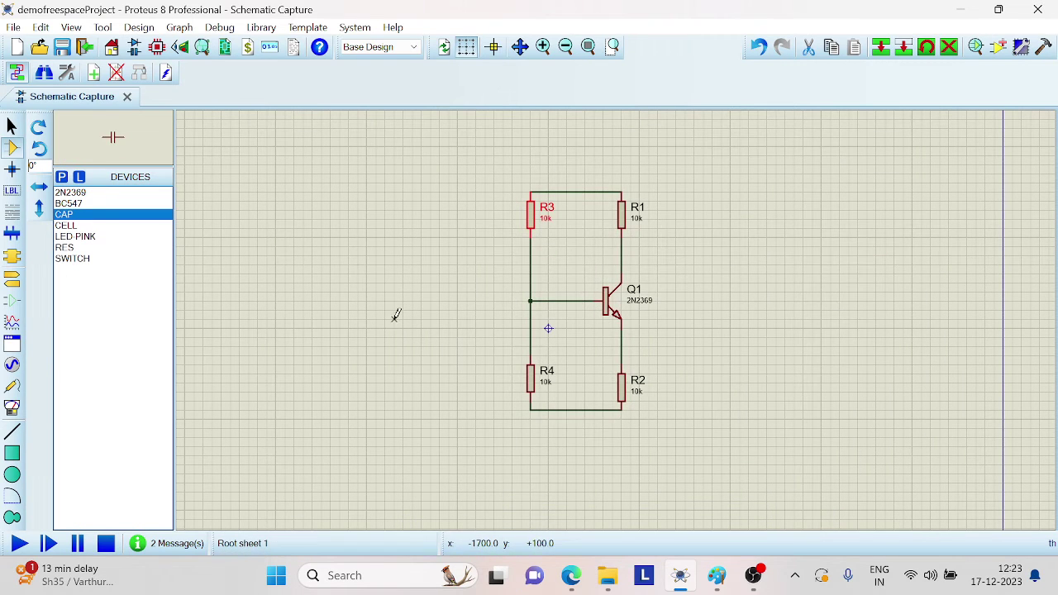
drag(395, 311, 424, 315)
click(434, 300)
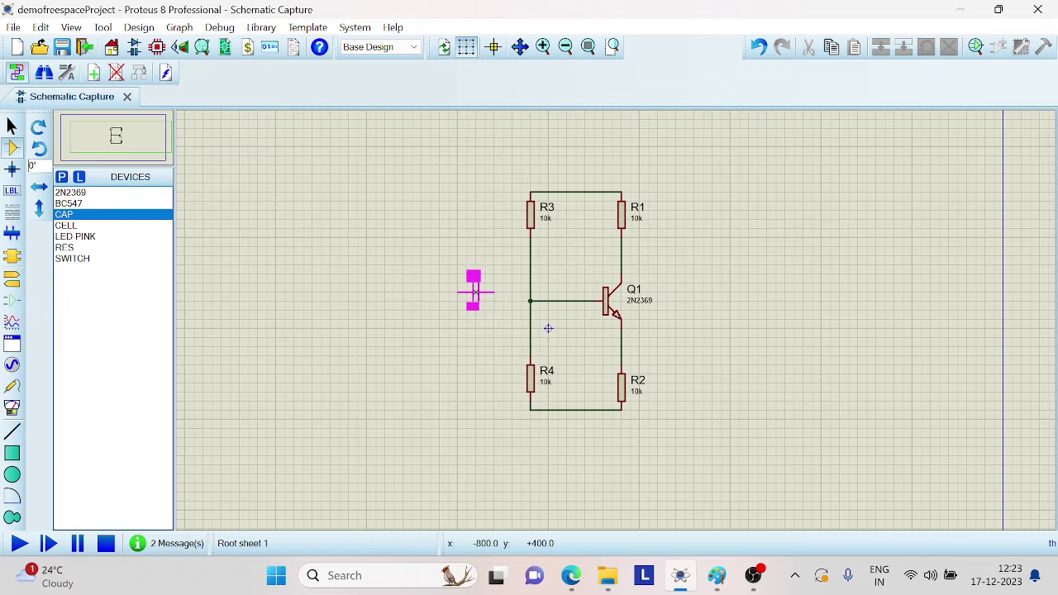
click(484, 300)
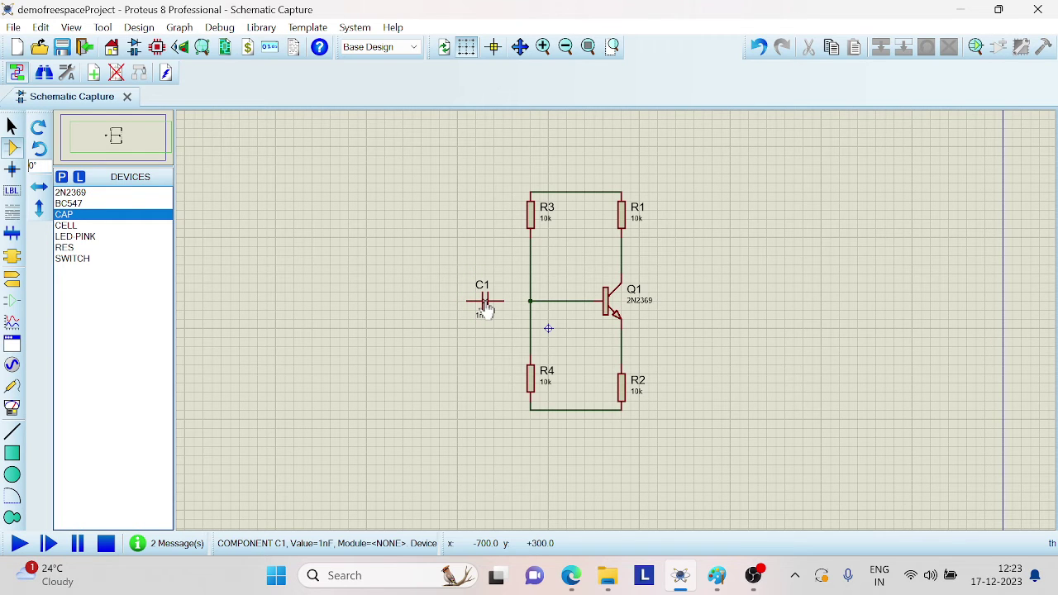
click(693, 251)
click(684, 257)
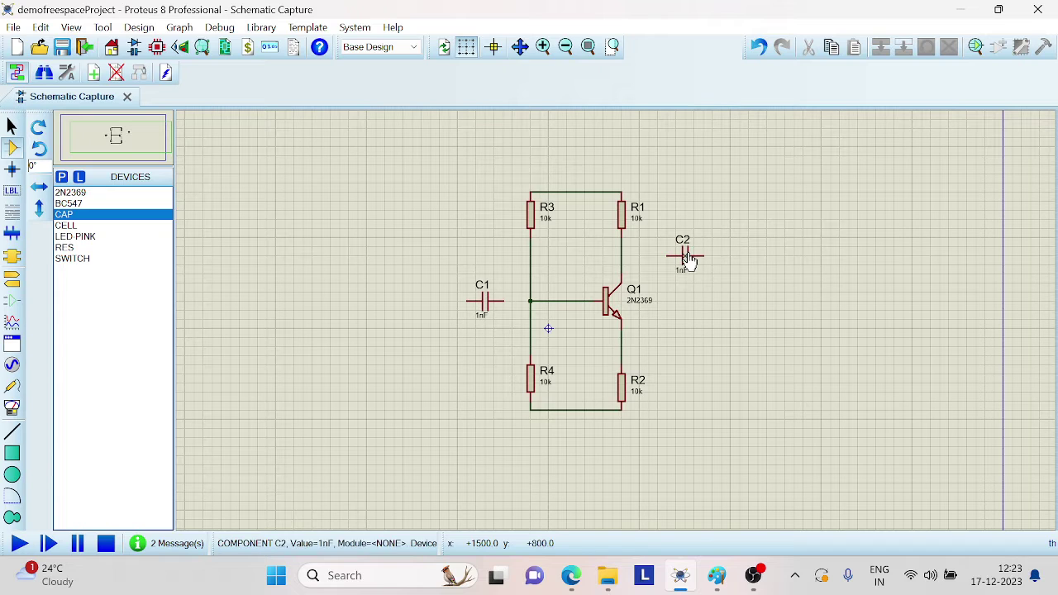
click(686, 362)
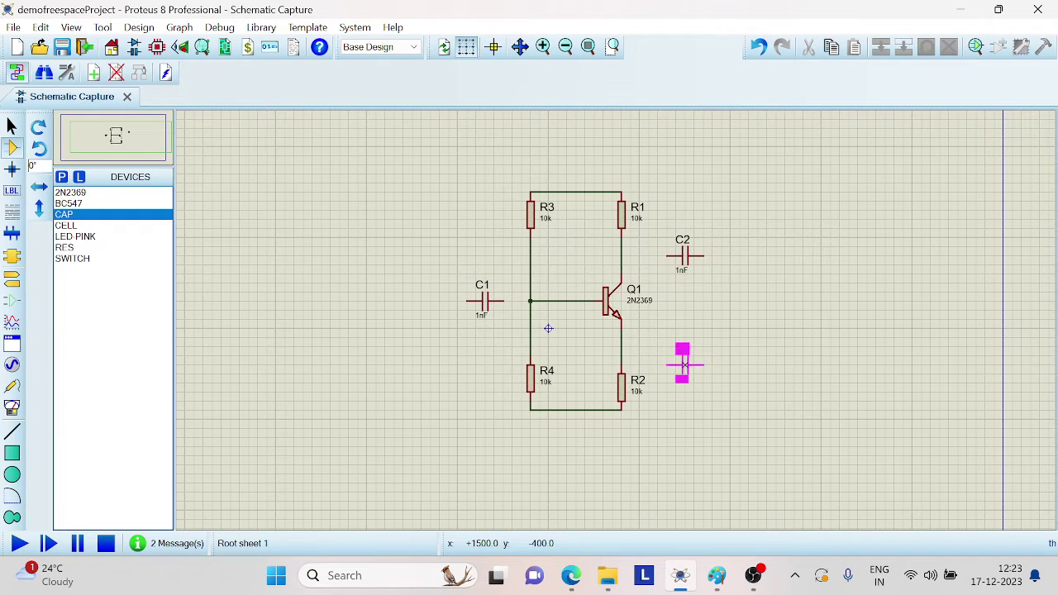
click(684, 375)
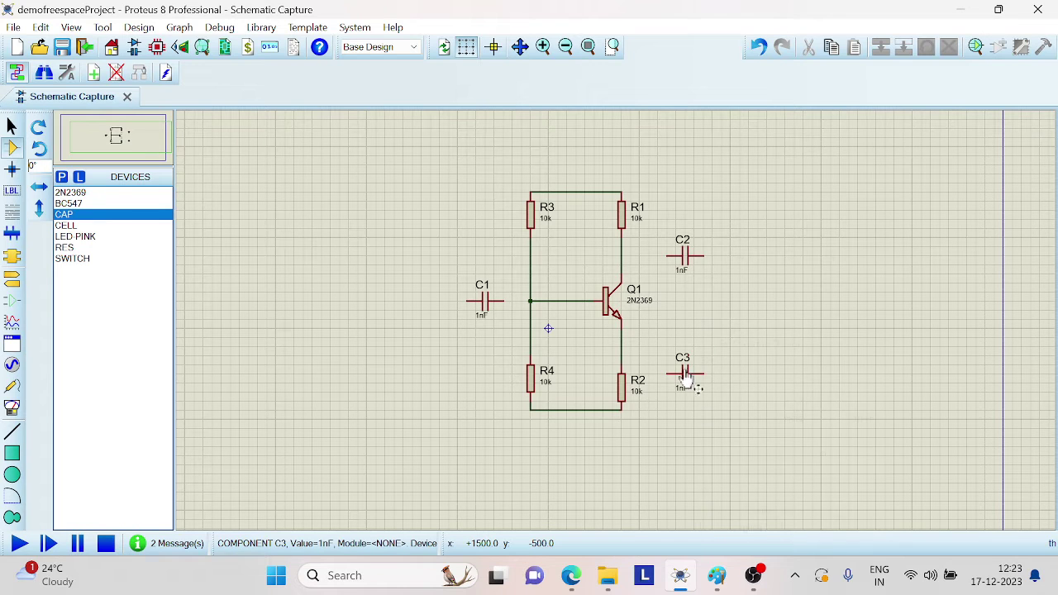
Rotate C3 vertical, wire it across R2, and join C2's left pin to the collector wire.
right_click(685, 376)
click(754, 200)
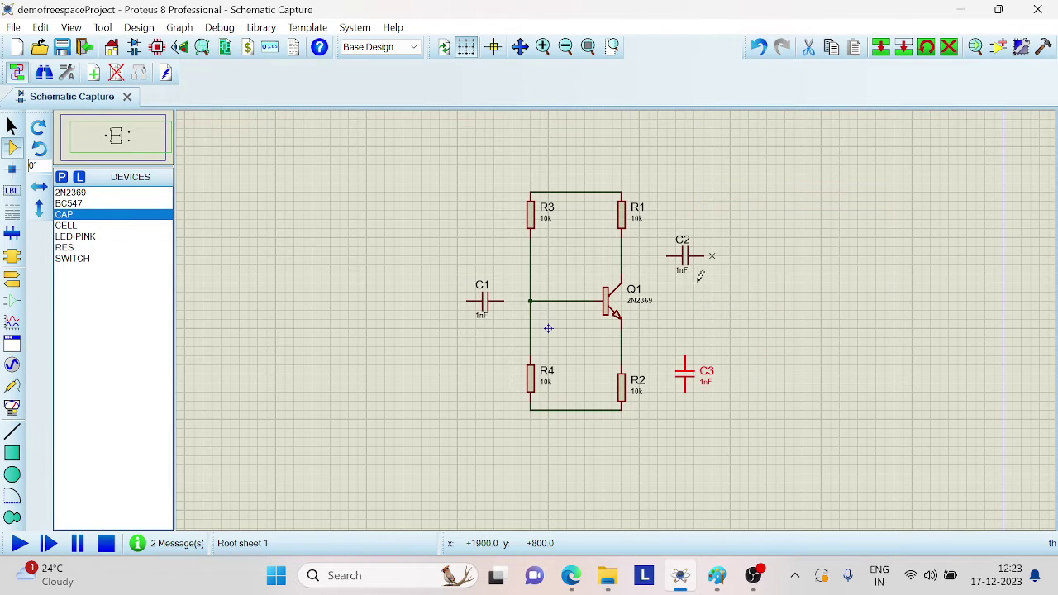
click(621, 345)
click(686, 357)
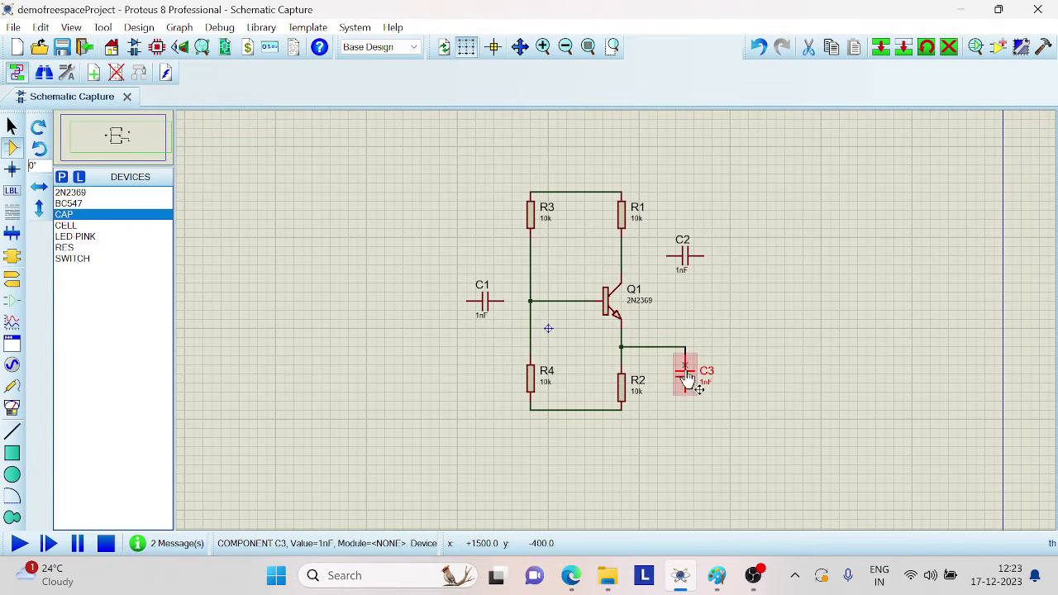
click(621, 407)
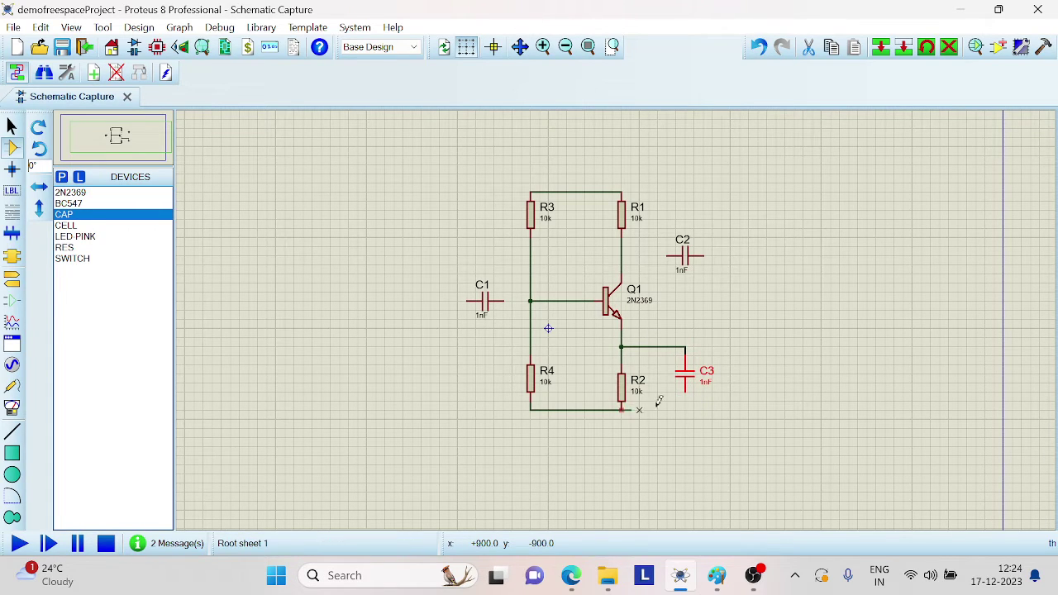
click(685, 395)
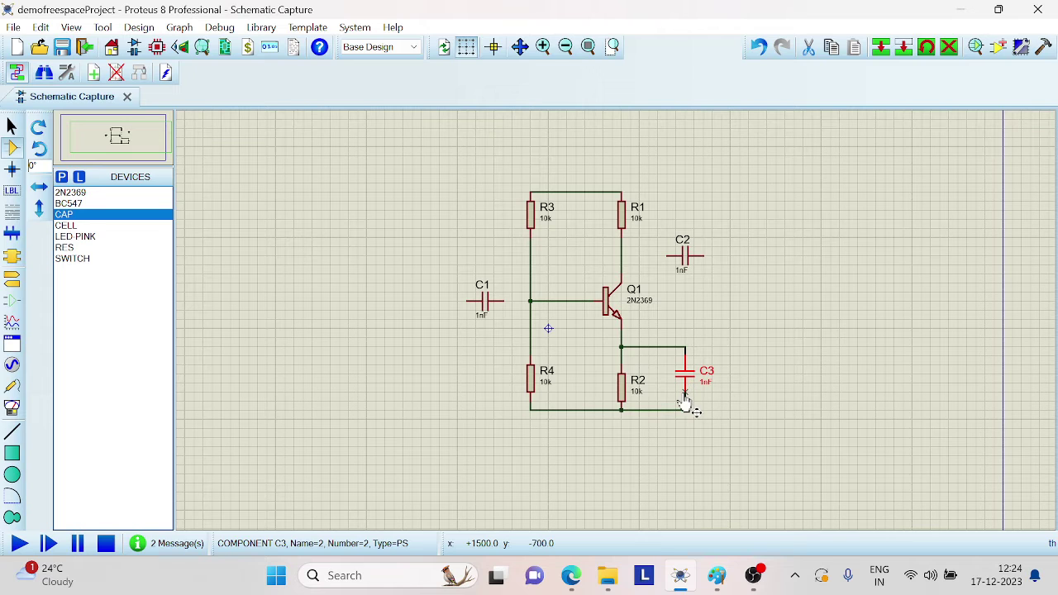
click(658, 255)
click(621, 256)
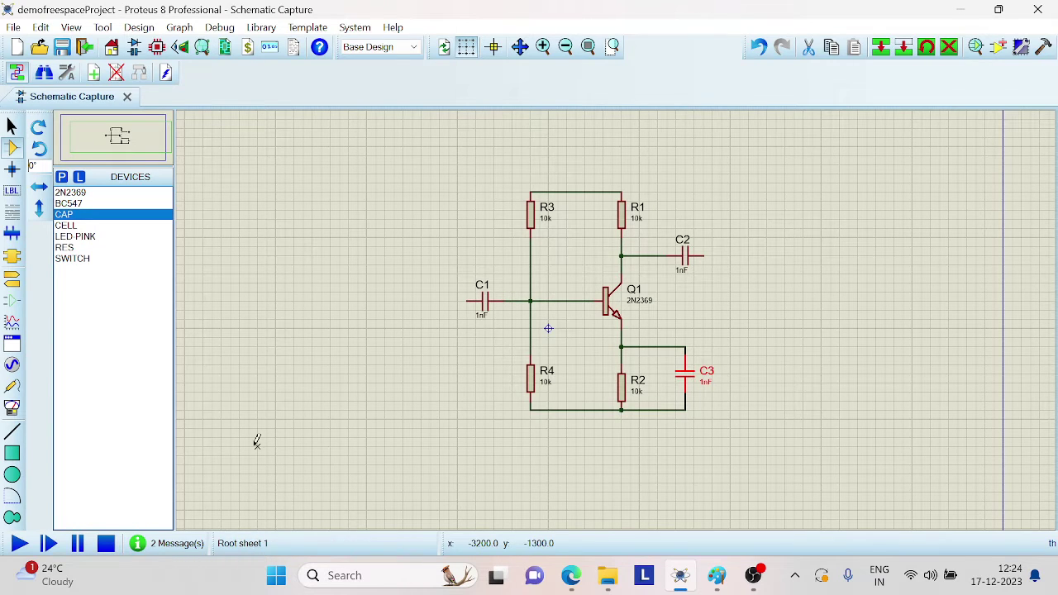
Place a VSINE source V1 left of C1 and wire its top pin to C1's left pin.
click(62, 178)
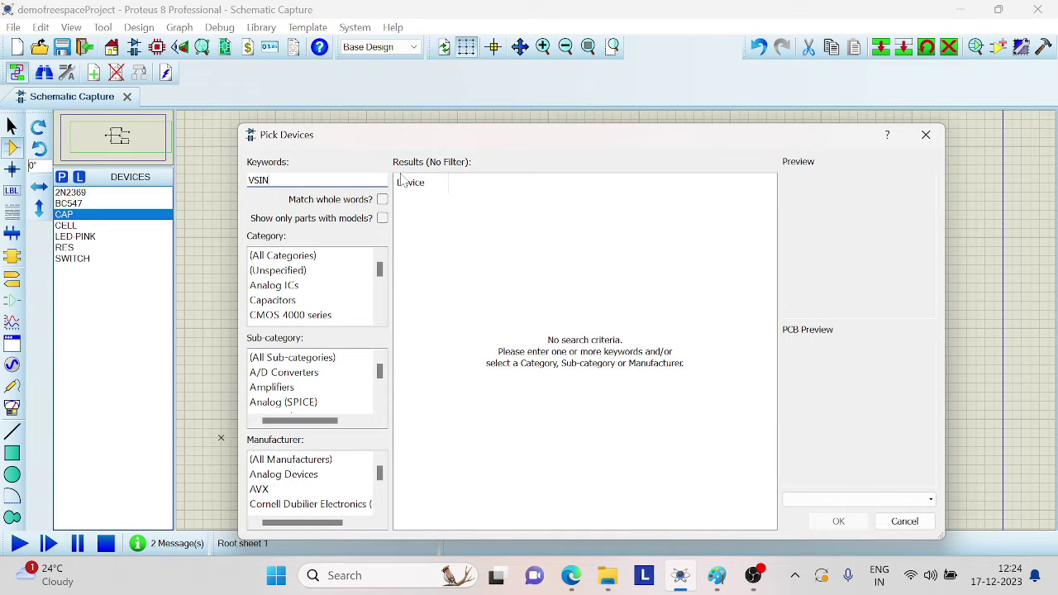
click(567, 205)
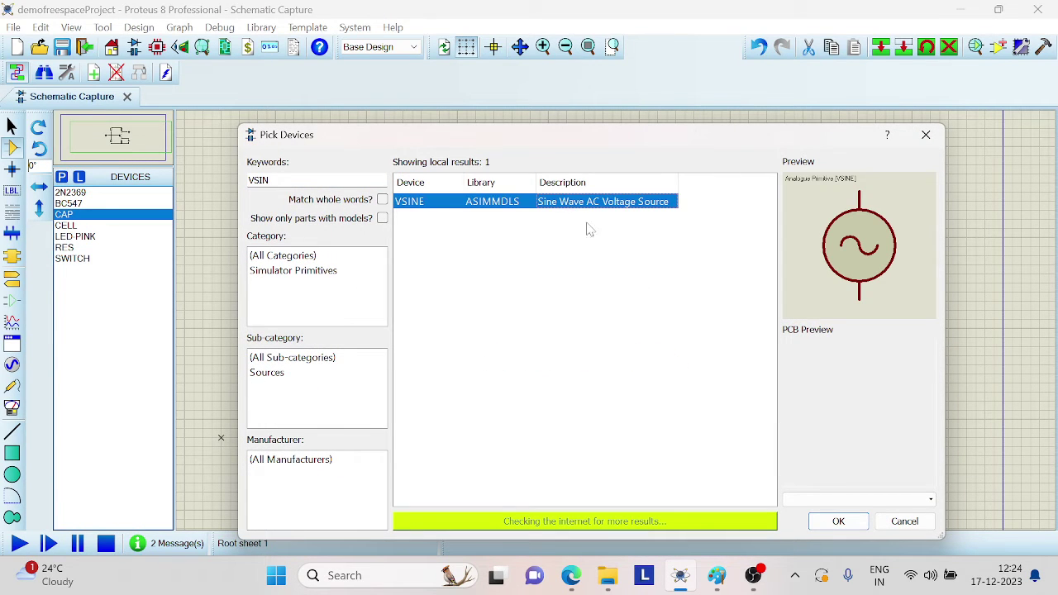
click(838, 521)
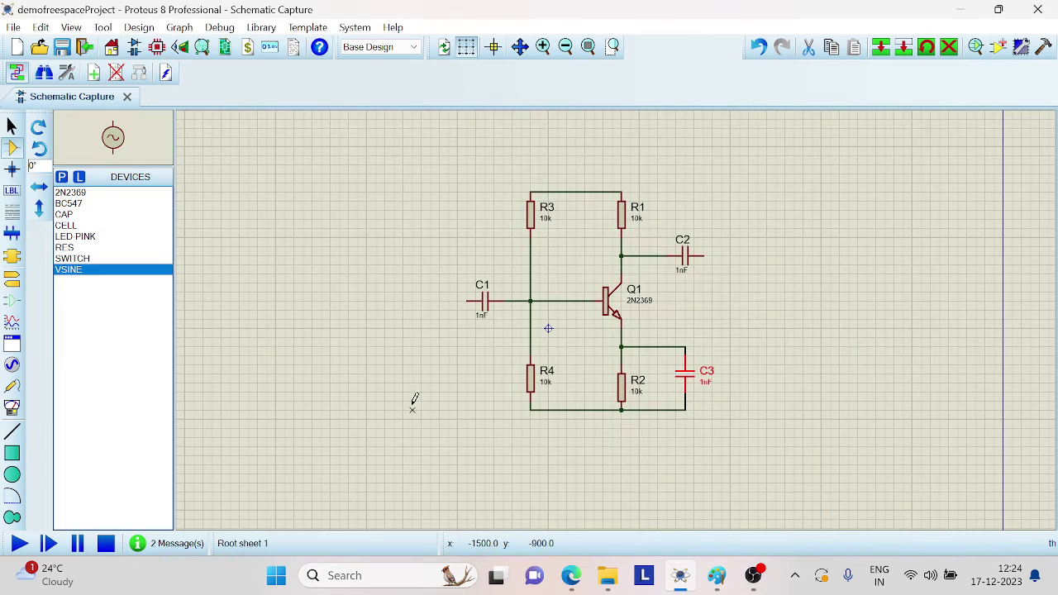
click(393, 350)
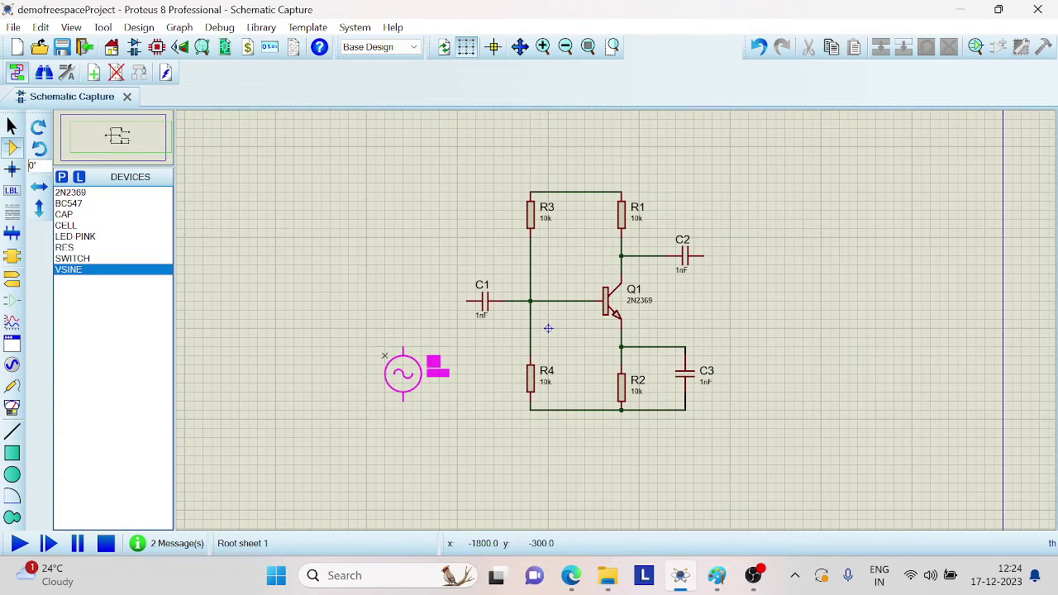
click(383, 356)
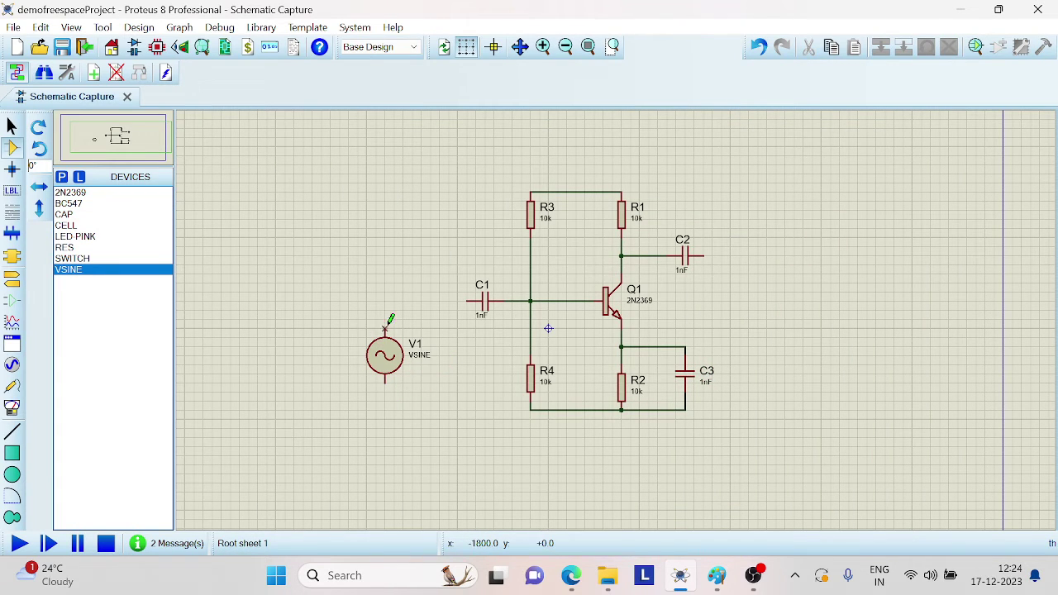
click(384, 330)
click(467, 301)
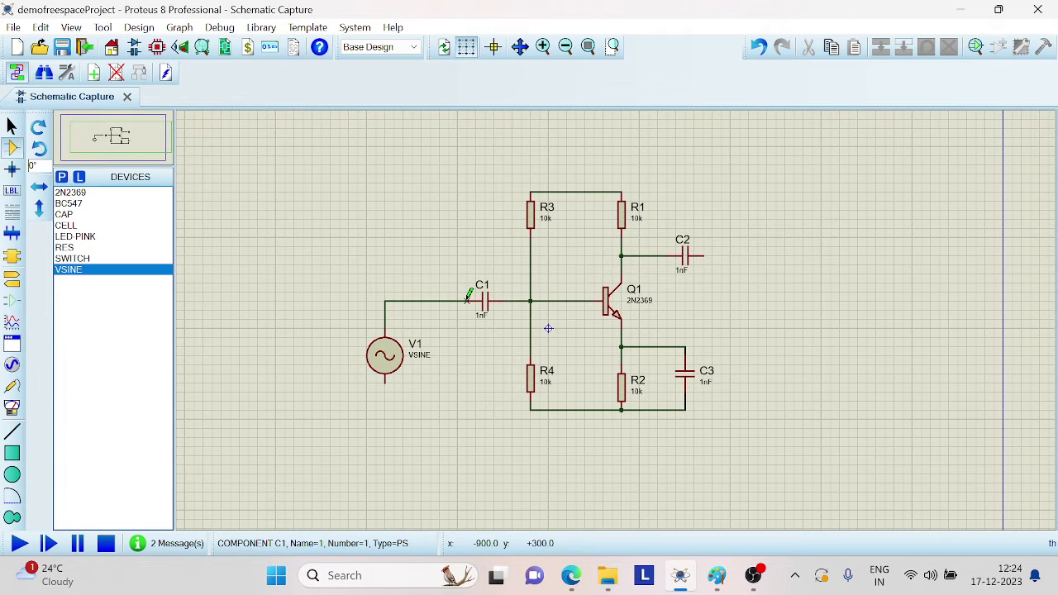
click(385, 381)
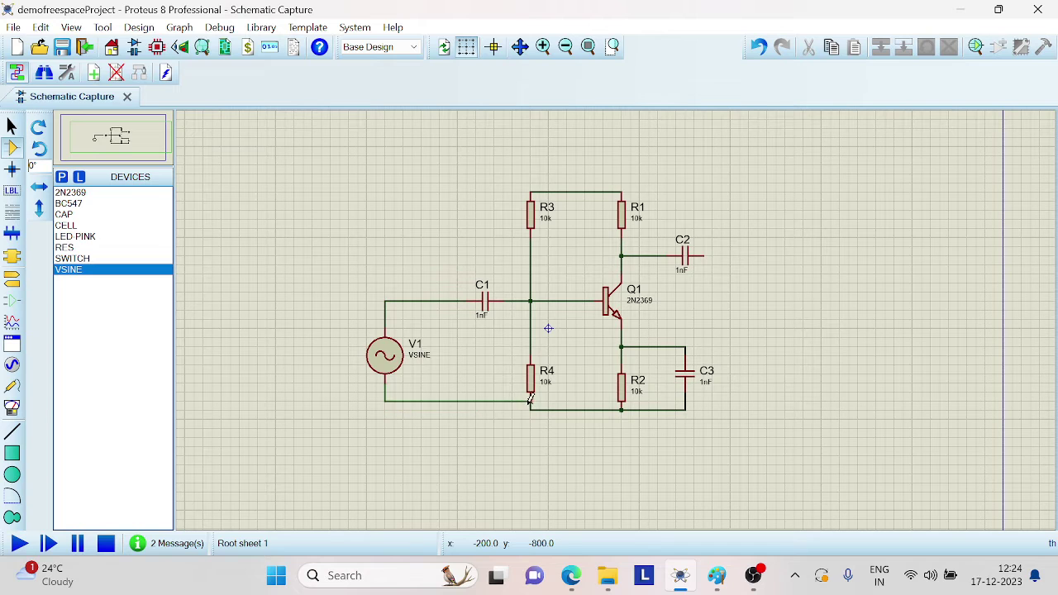
Wire V1's bottom pin to the bottom rail under R4 and place a GROUND terminal there.
click(531, 409)
right_click(554, 299)
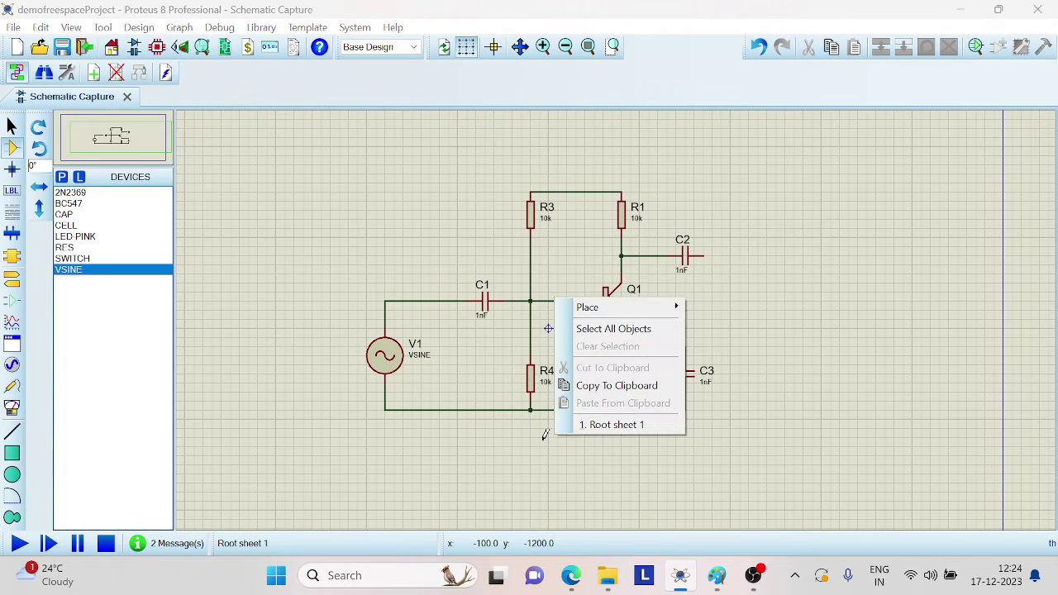
mouse_move(642, 308)
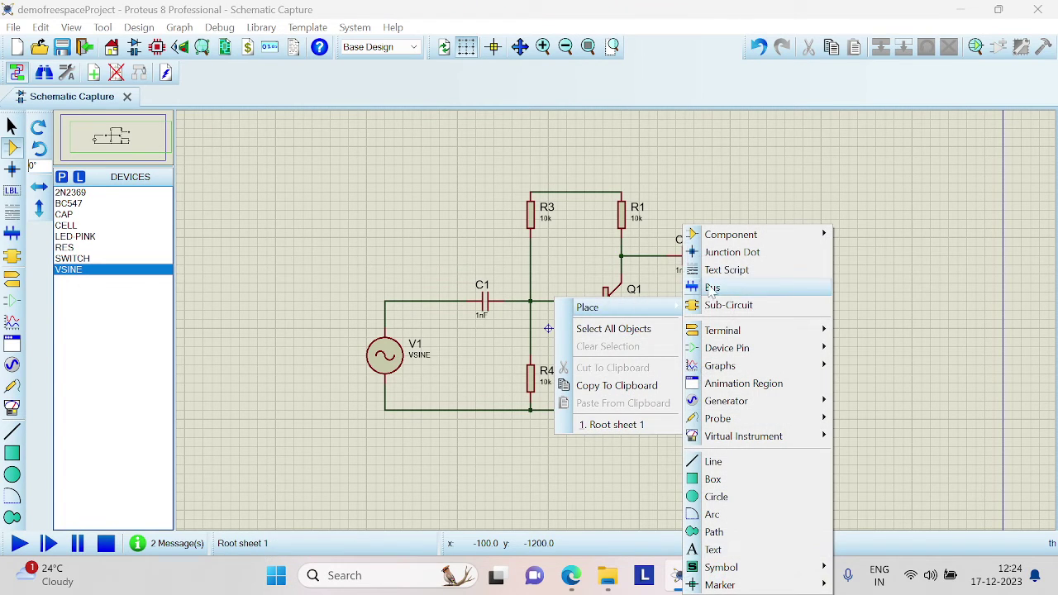
mouse_move(744, 331)
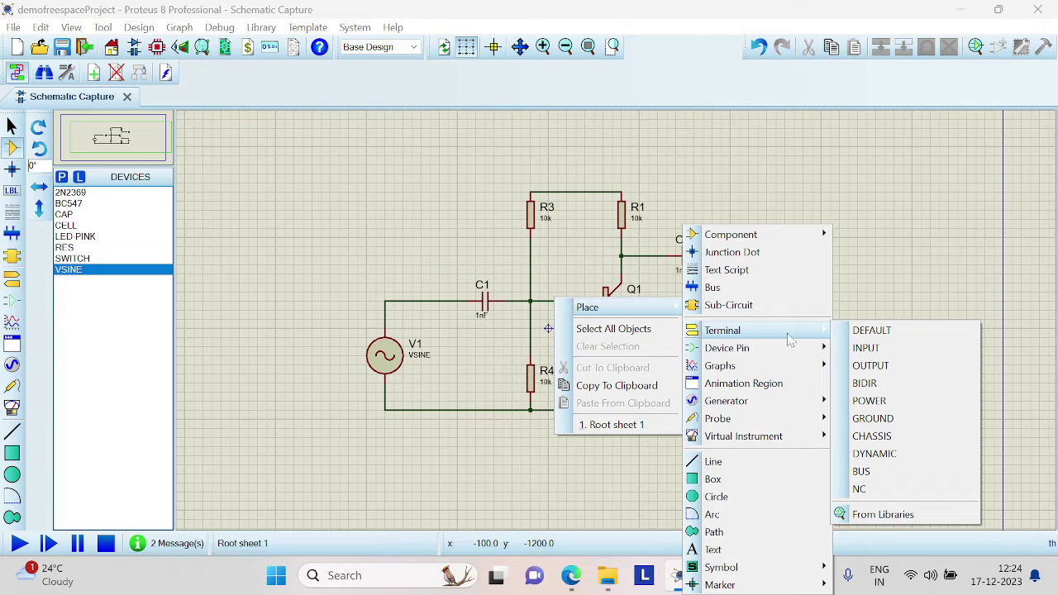
click(876, 418)
click(538, 419)
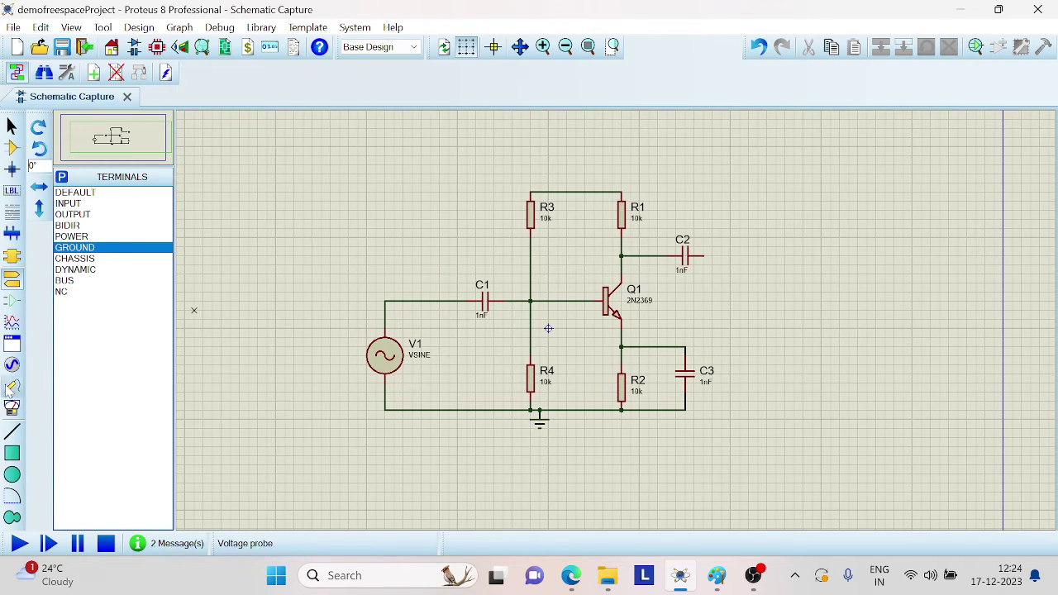
click(11, 408)
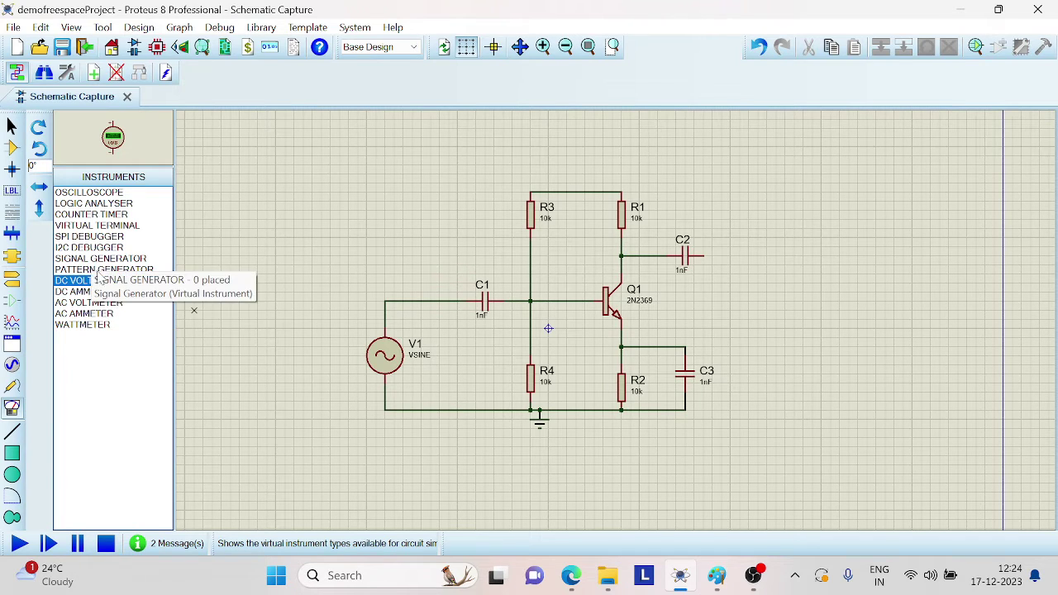
Place an AC voltmeter left of V1 and wire its + and - terminals across V1.
click(103, 305)
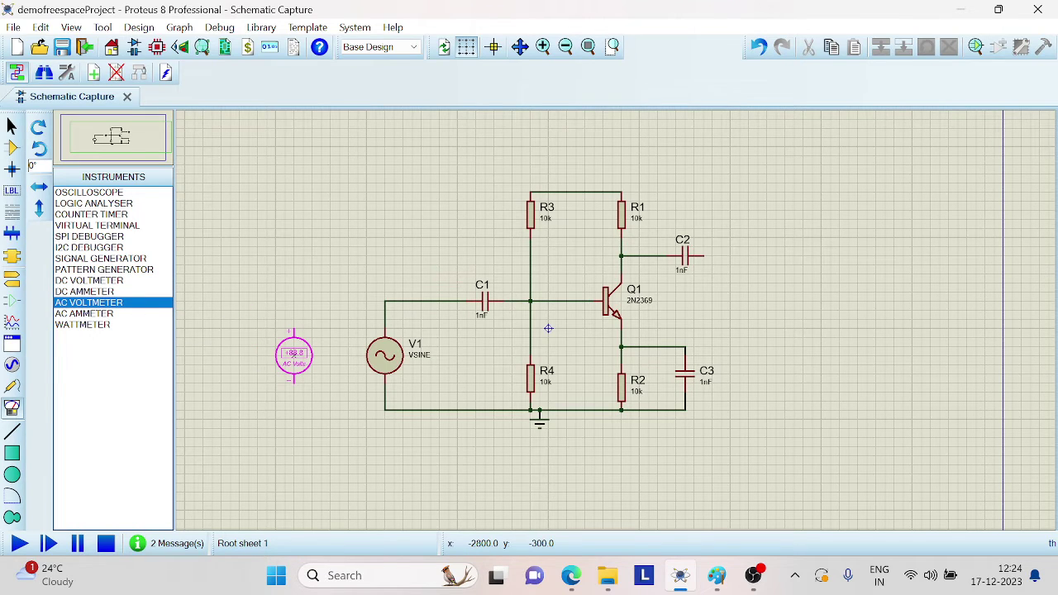
click(312, 364)
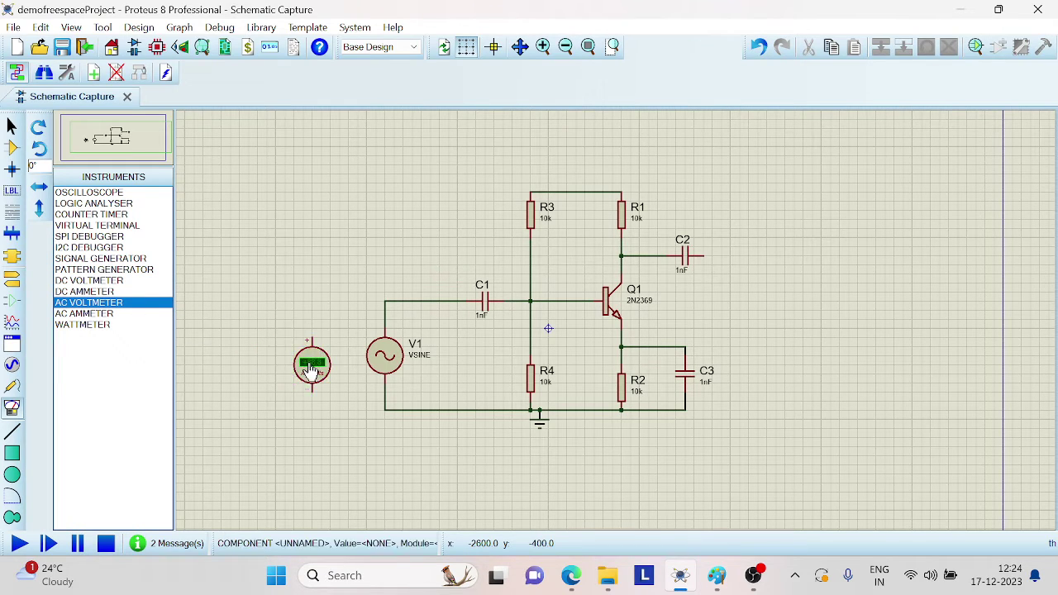
click(386, 299)
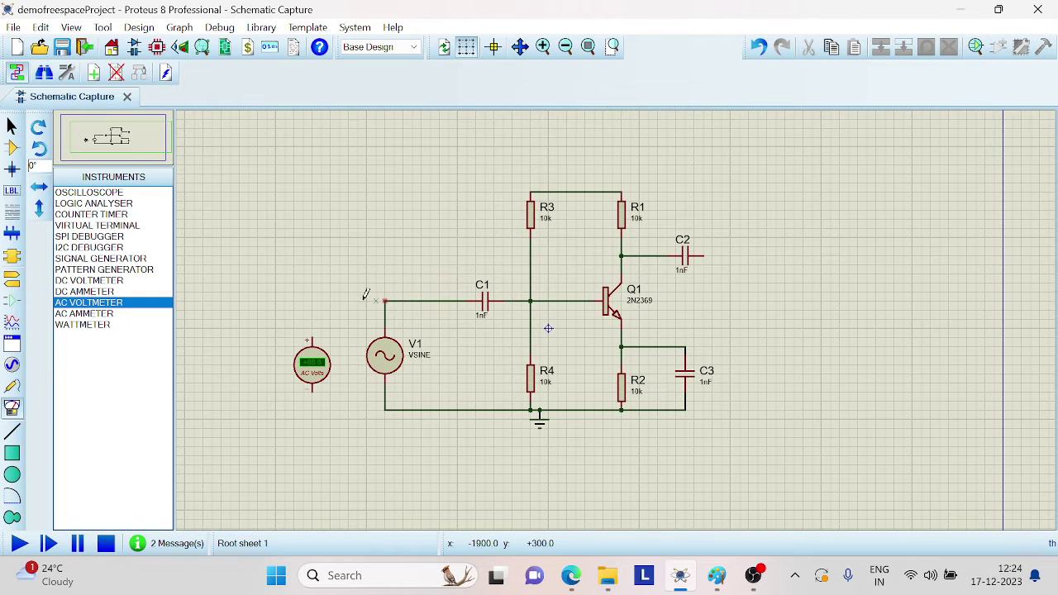
click(312, 335)
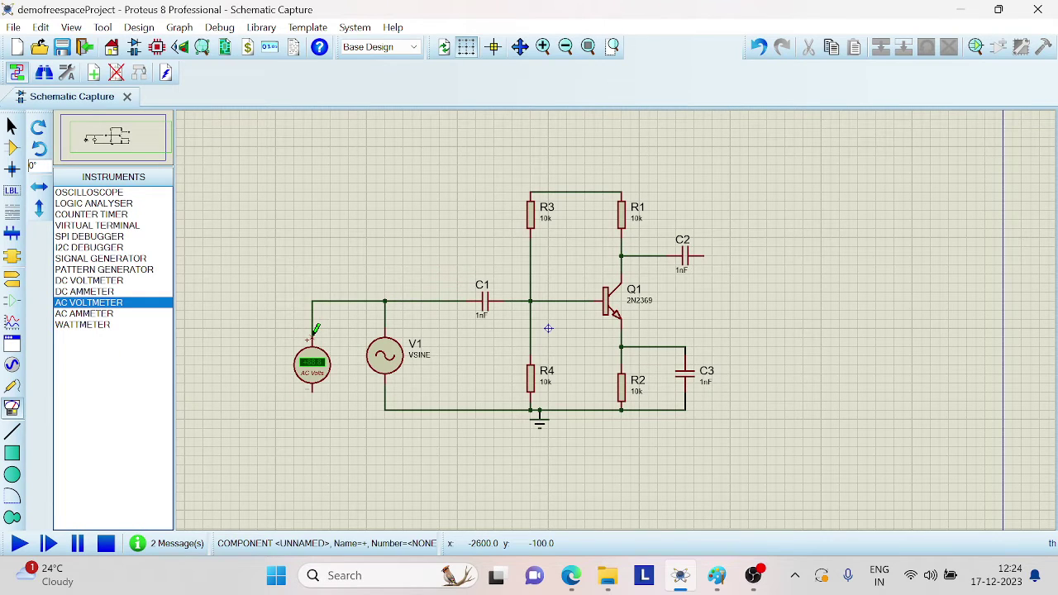
click(312, 389)
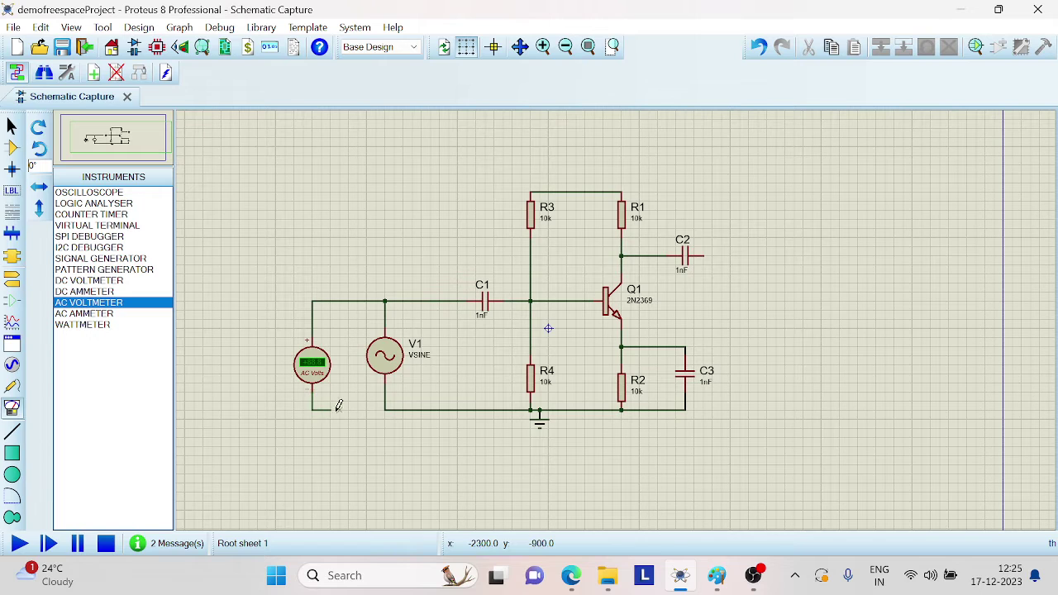
click(384, 407)
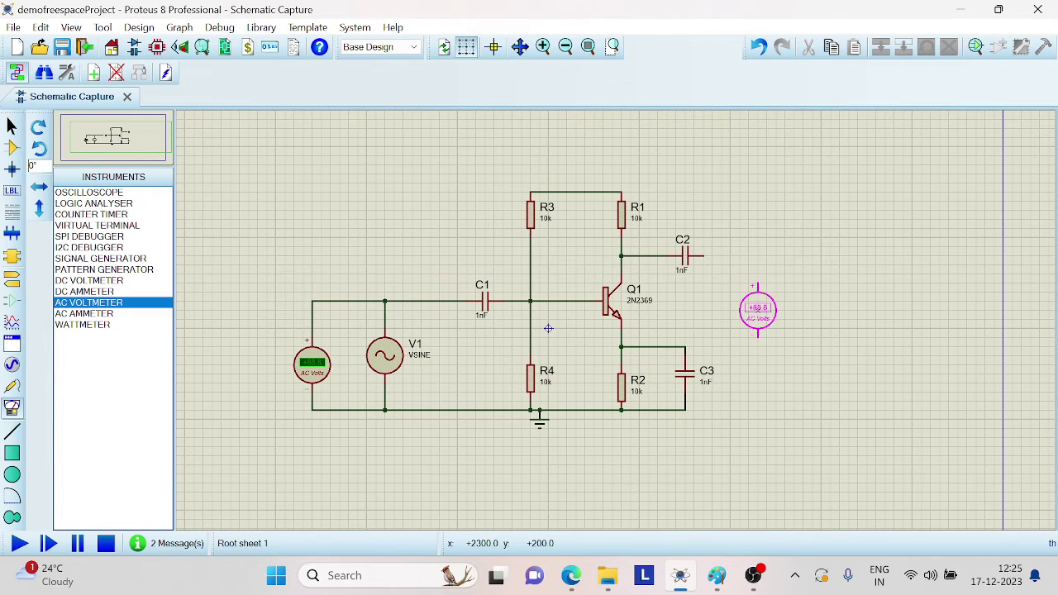
Place a second AC voltmeter right of C2, wired from C2's right pin to the ground rail.
click(748, 318)
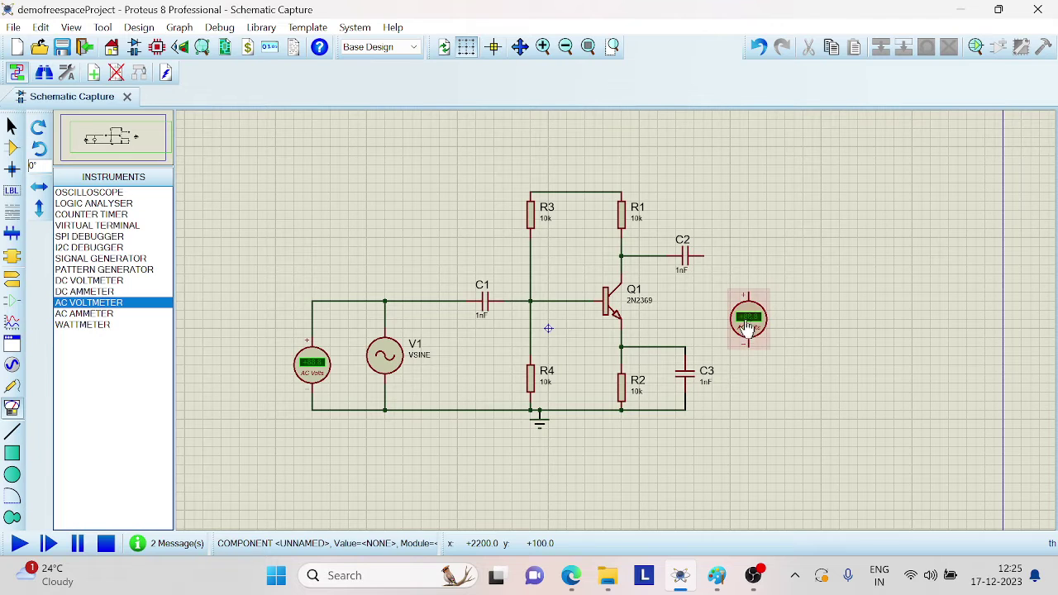
click(707, 255)
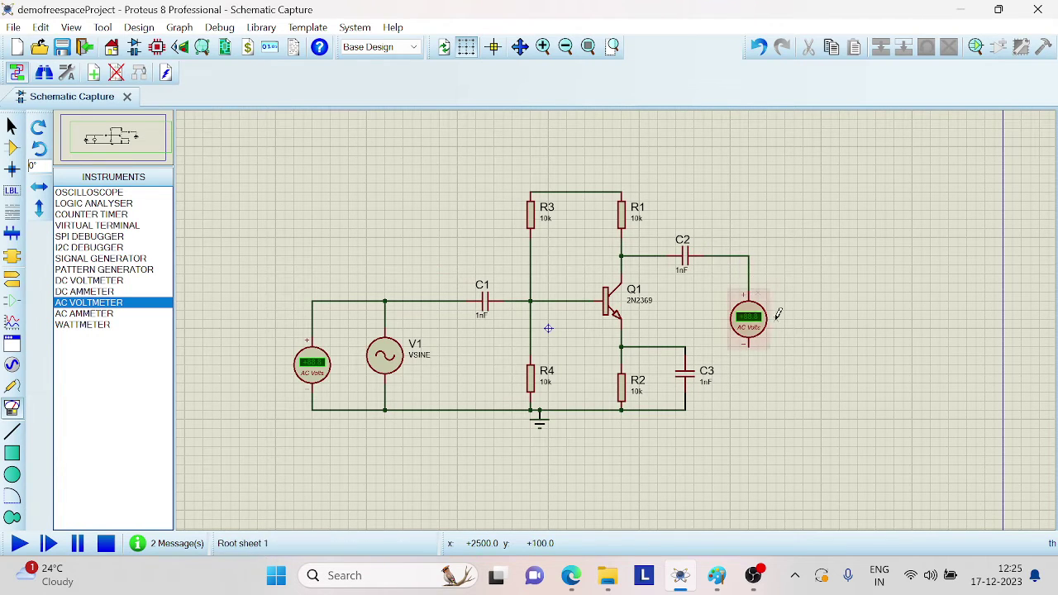
click(749, 344)
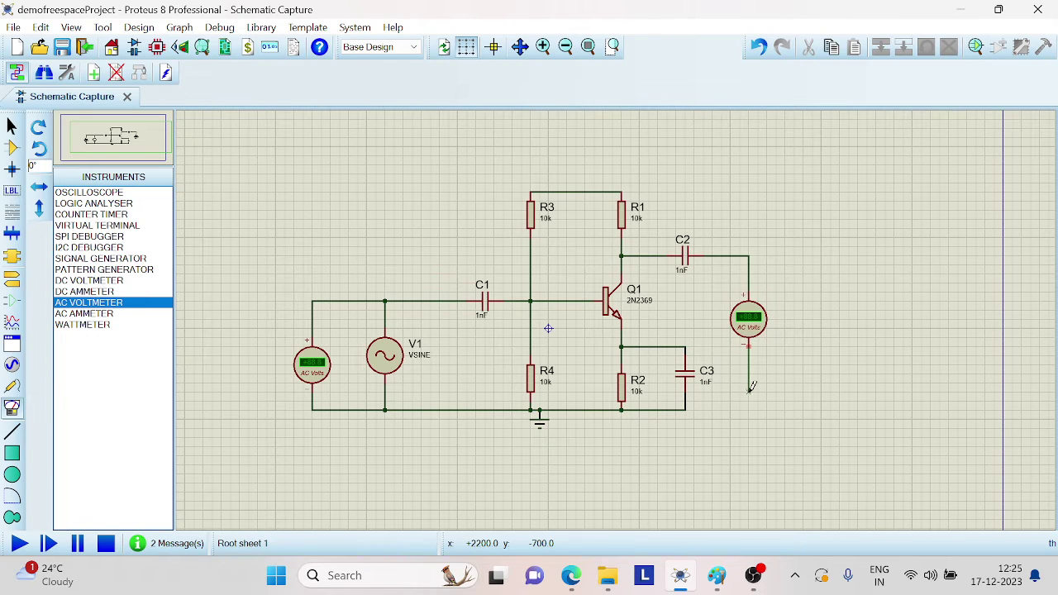
click(687, 408)
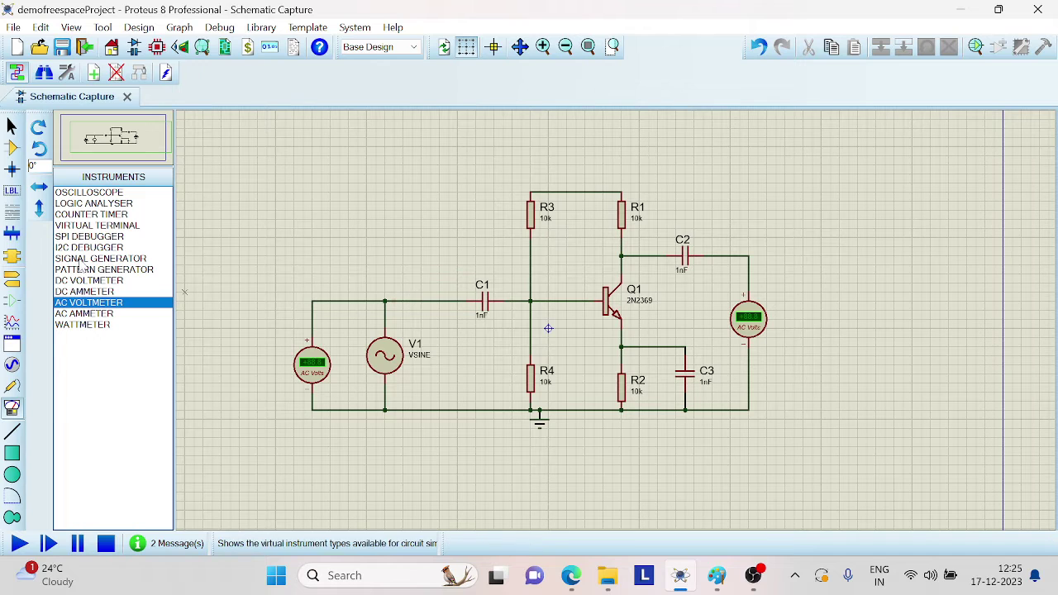
click(11, 365)
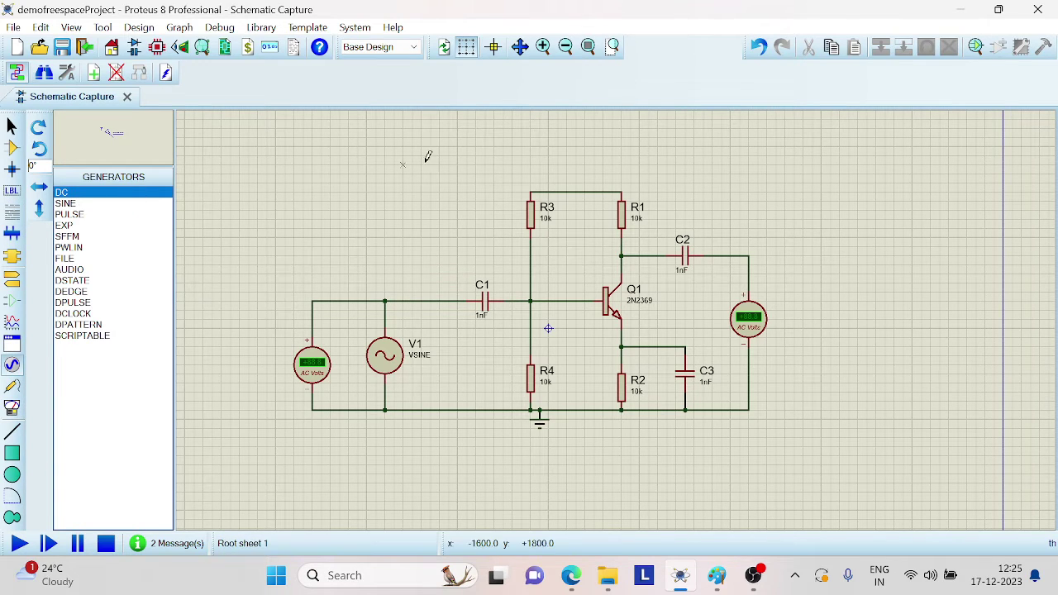
Place a DC generator above R3 and R1 to supply the top rail.
click(566, 154)
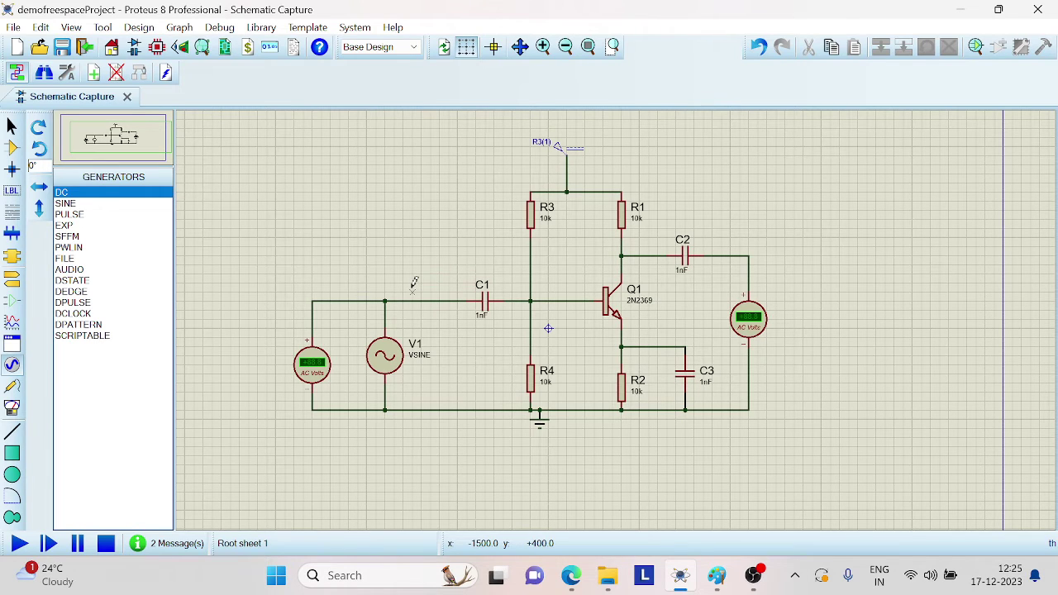
Change the capacitance of C1 and C2 to 10uF in their properties.
right_click(488, 314)
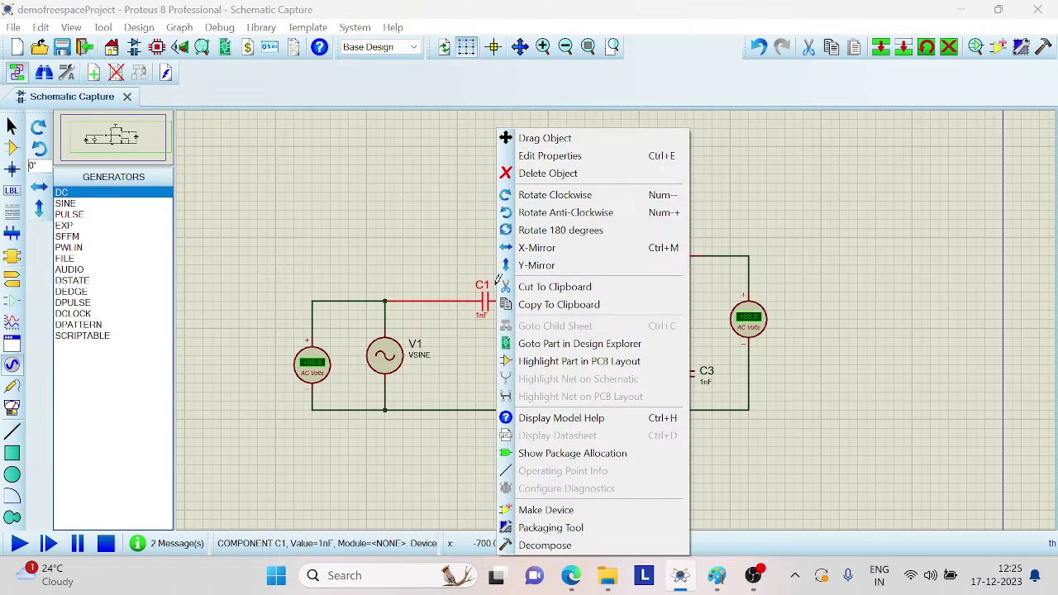
click(550, 158)
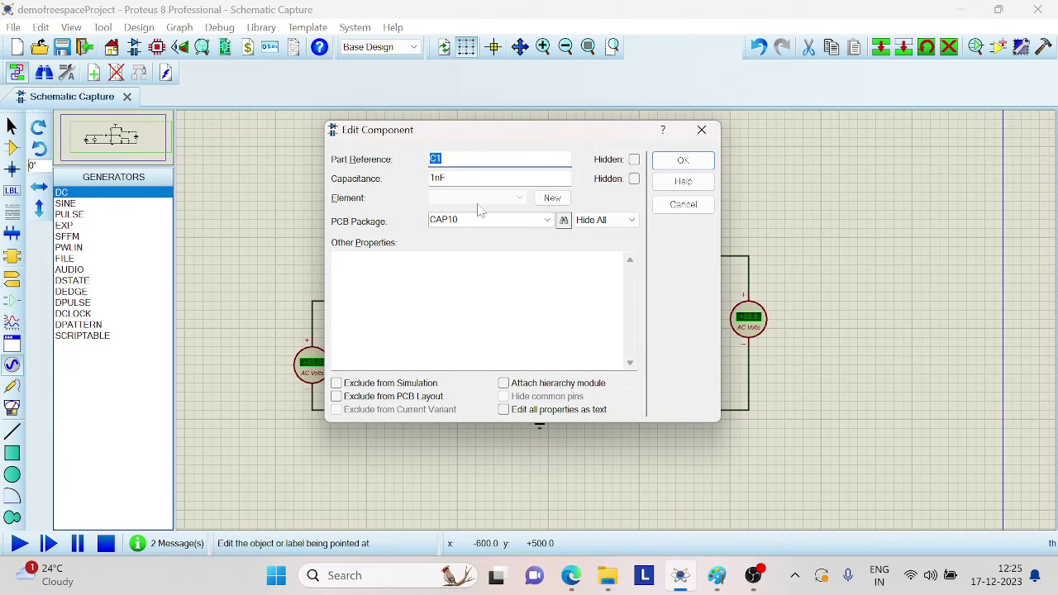
click(444, 178)
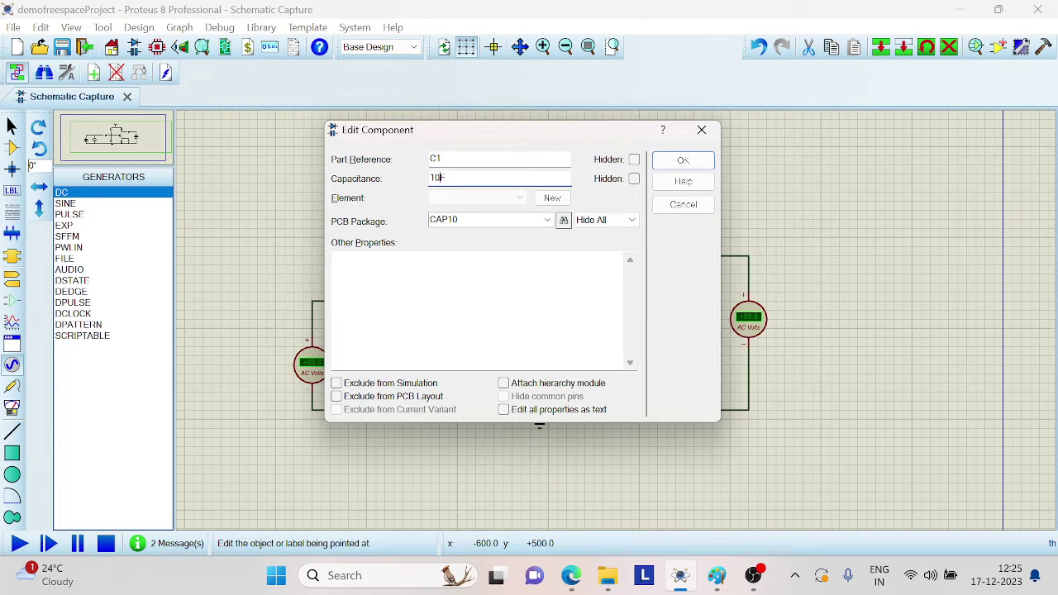
key(Caps_Lock)
key(Return)
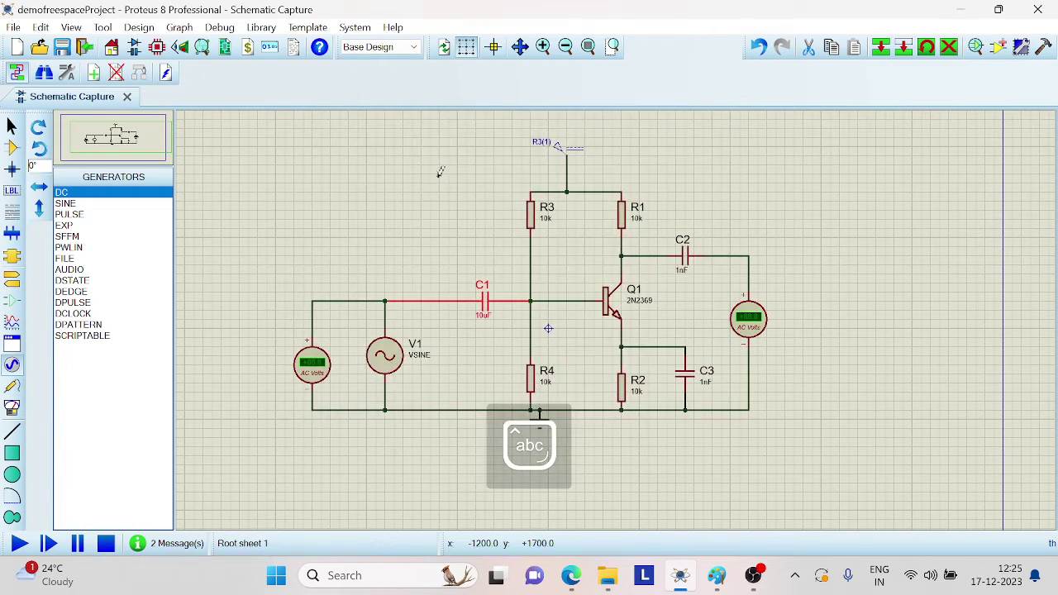
right_click(686, 276)
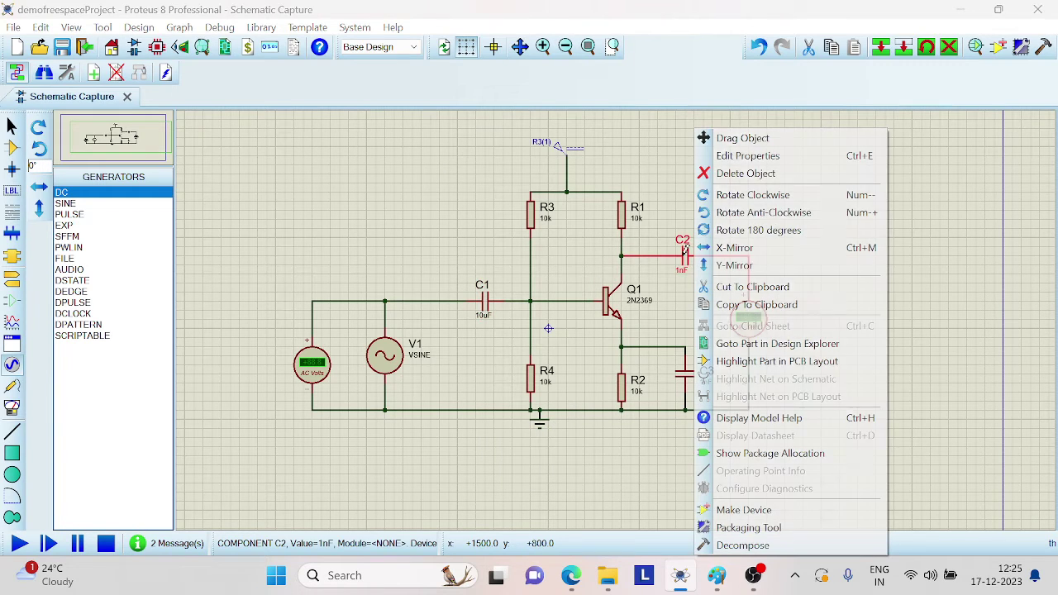
click(741, 157)
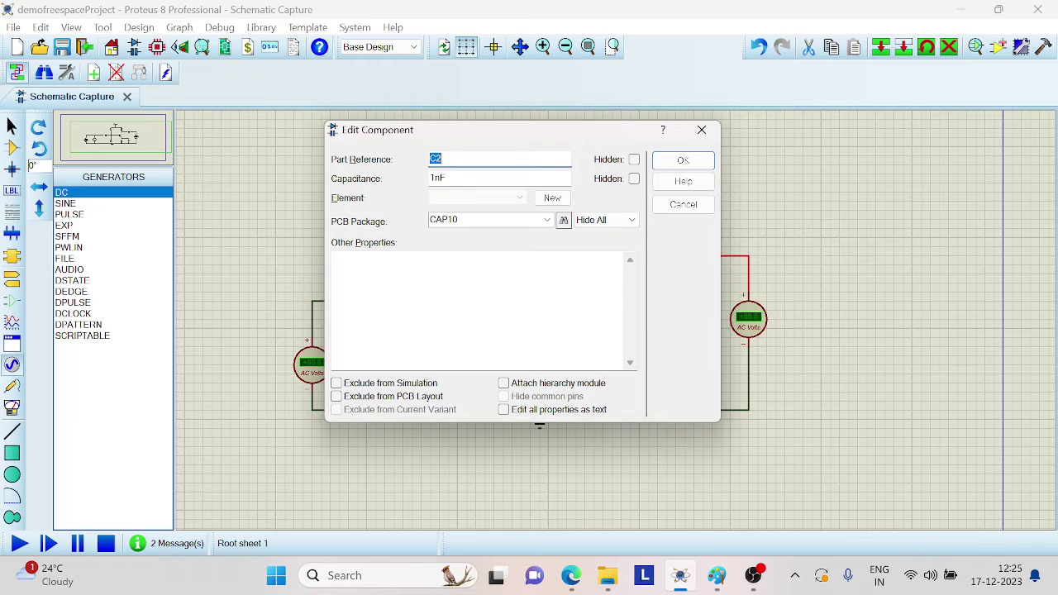
click(443, 178)
key(Return)
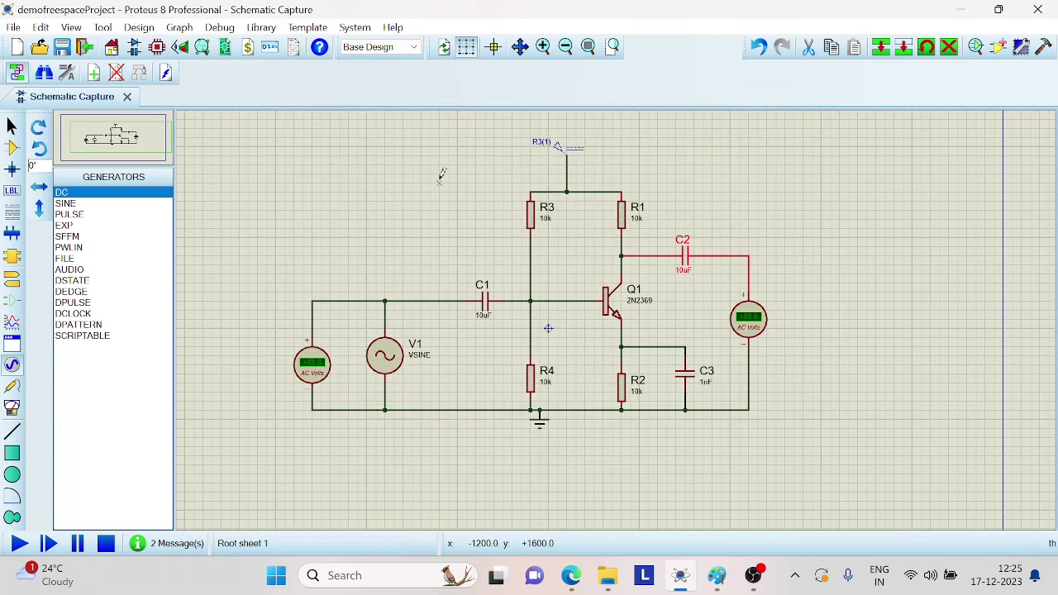
Set the emitter bypass capacitor C3 to 100uF.
right_click(704, 377)
click(766, 156)
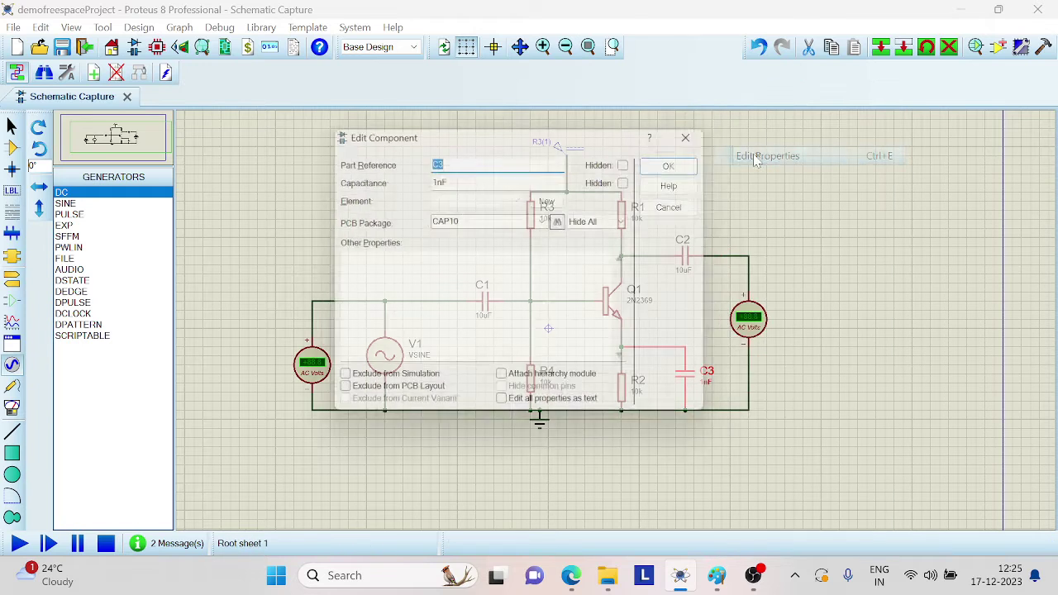
key(Tab)
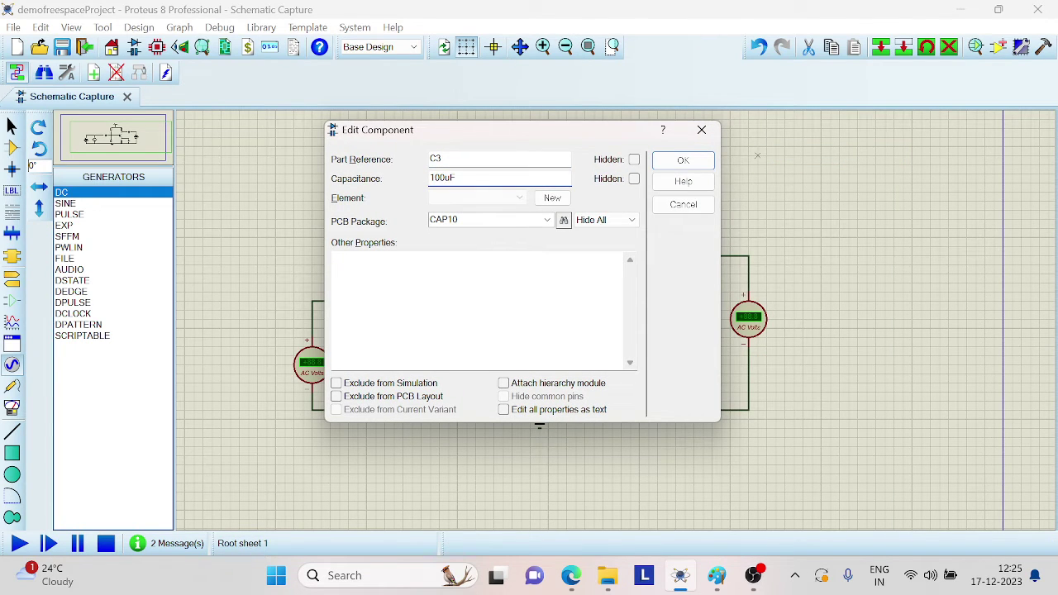
text(100uF)
key(Return)
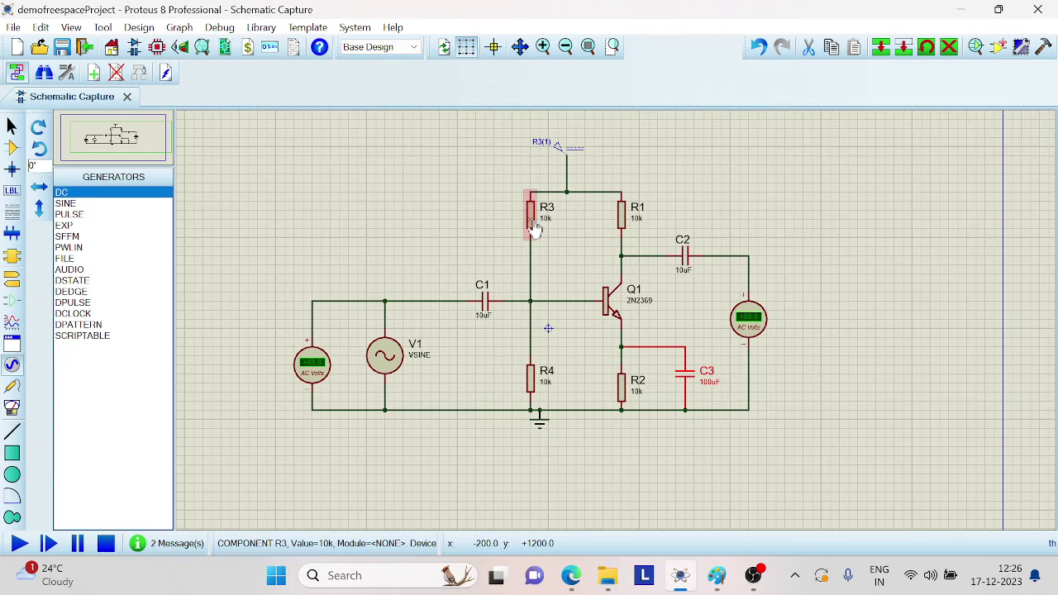
Set R3 to 33k and confirm R4 stays at 10k.
right_click(534, 219)
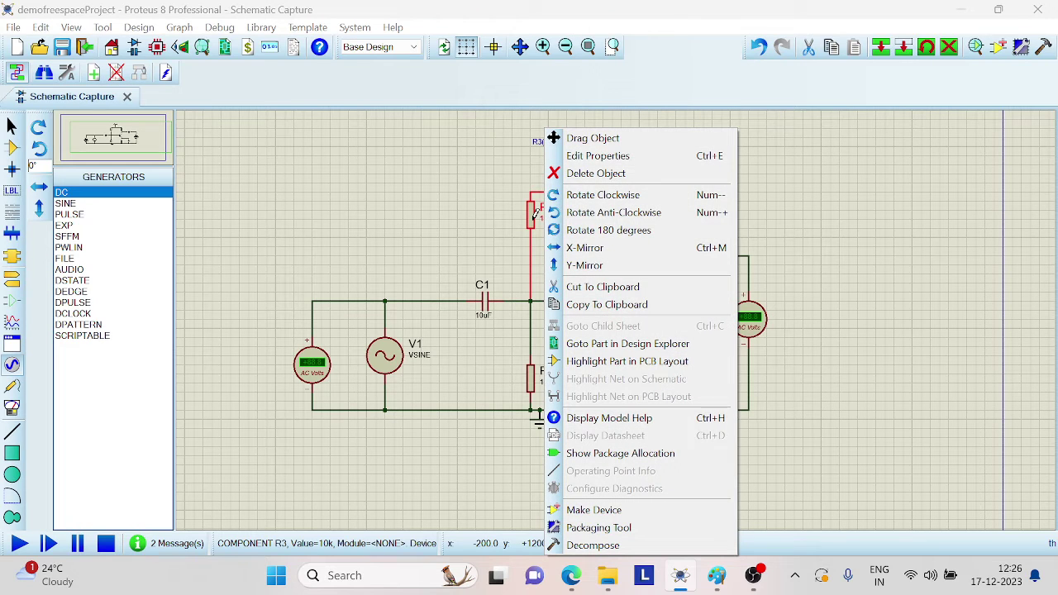
click(600, 157)
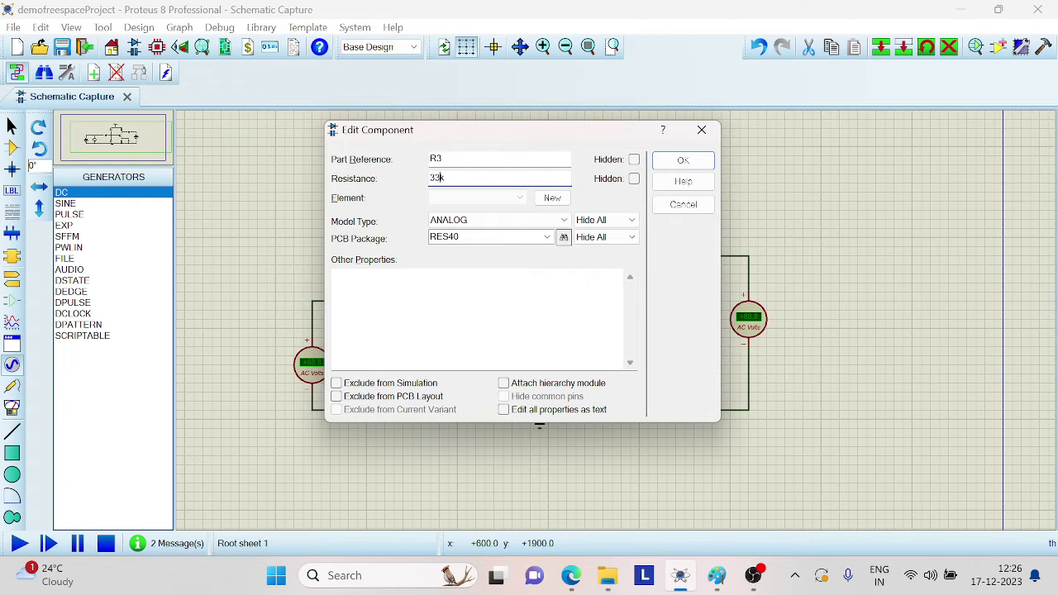
key(Return)
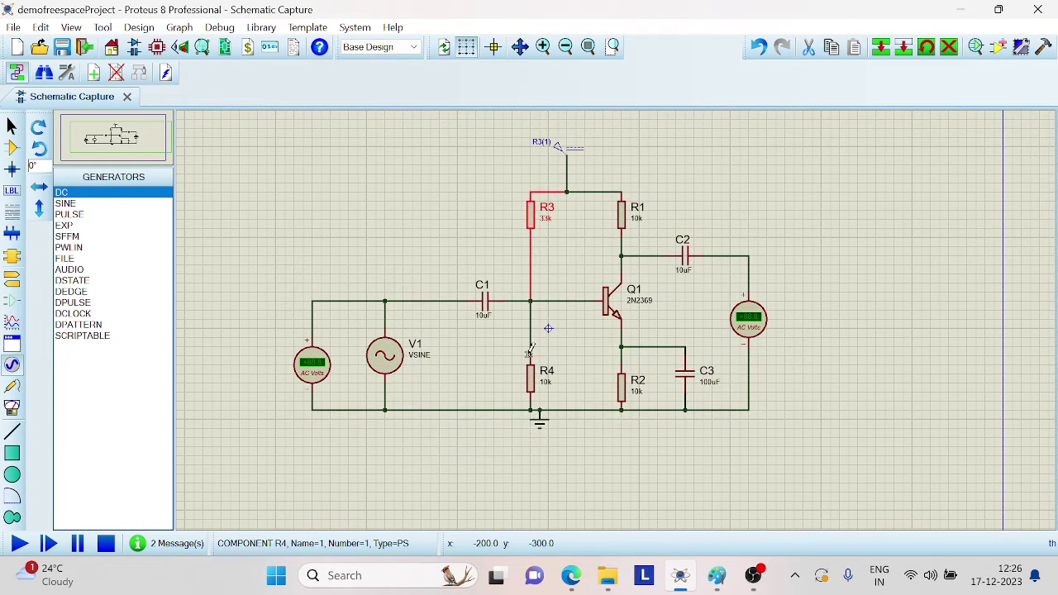
right_click(535, 384)
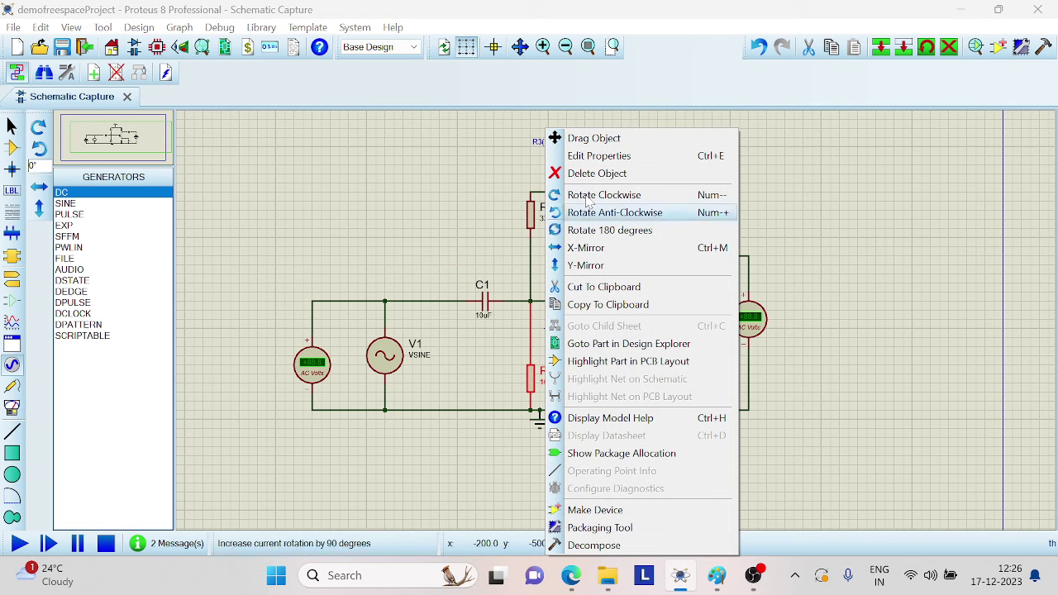
click(604, 155)
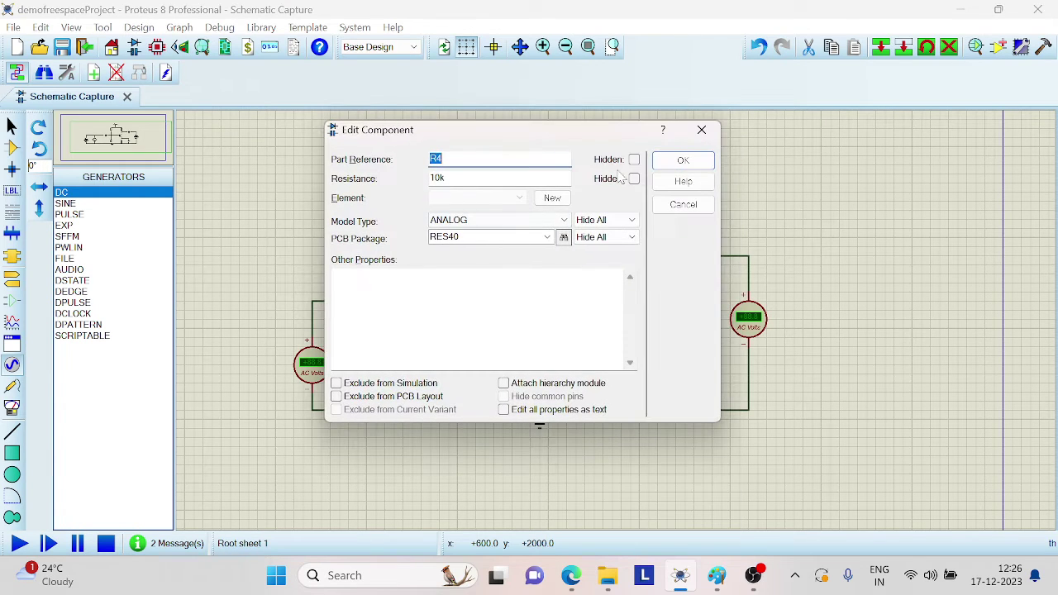
click(678, 163)
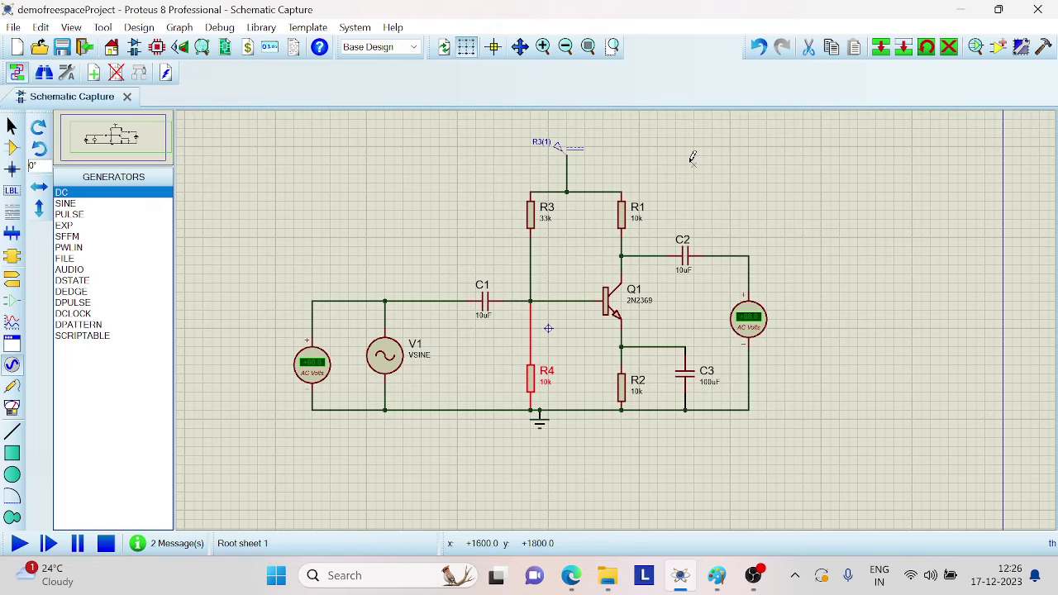
Set R1's resistance to 330 and R2's to 1k.
right_click(623, 221)
click(685, 157)
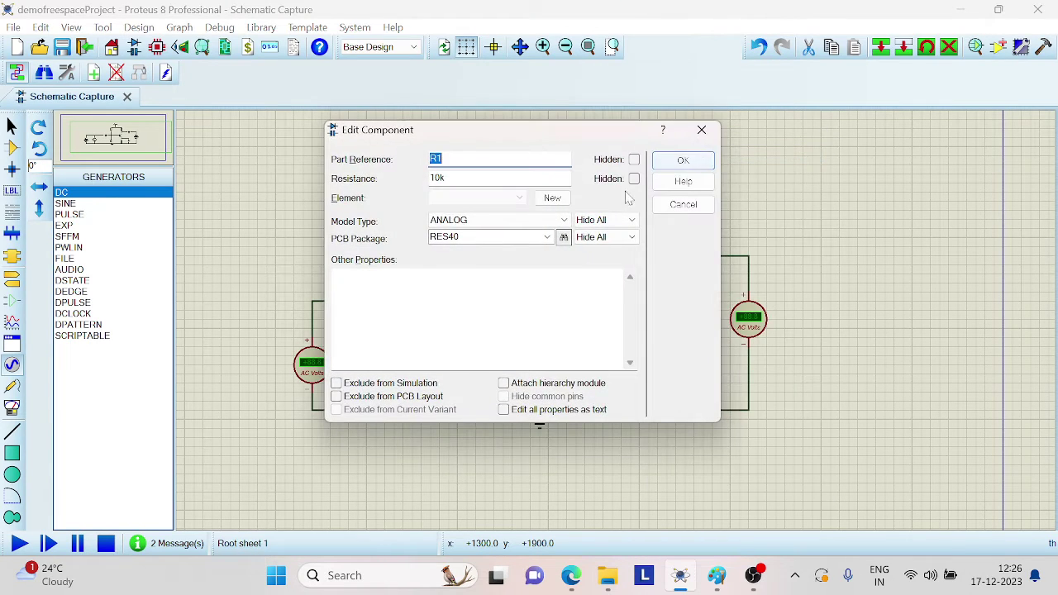
key(Tab)
text(10)
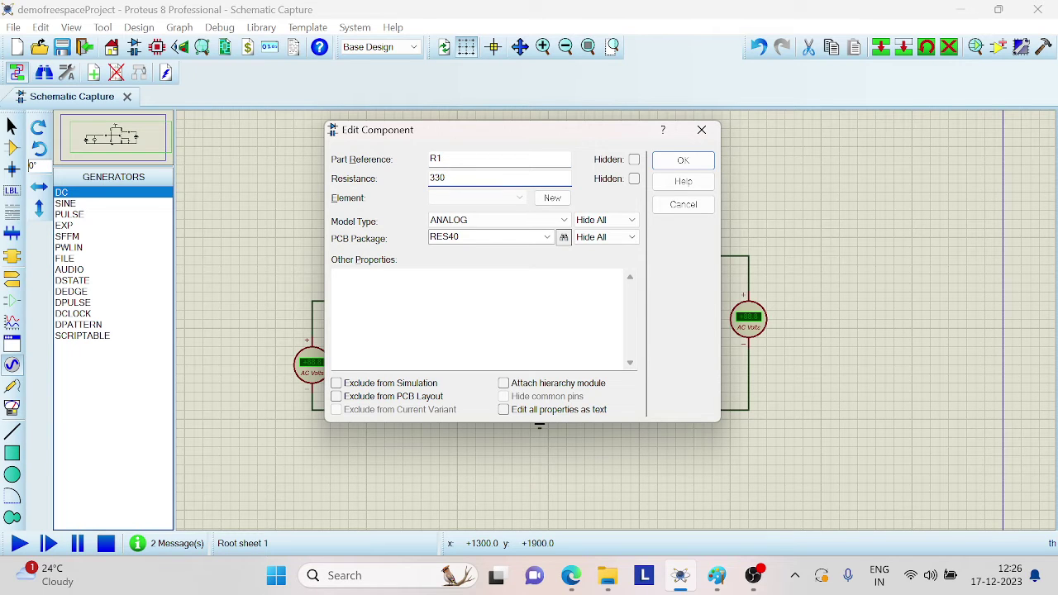
key(Return)
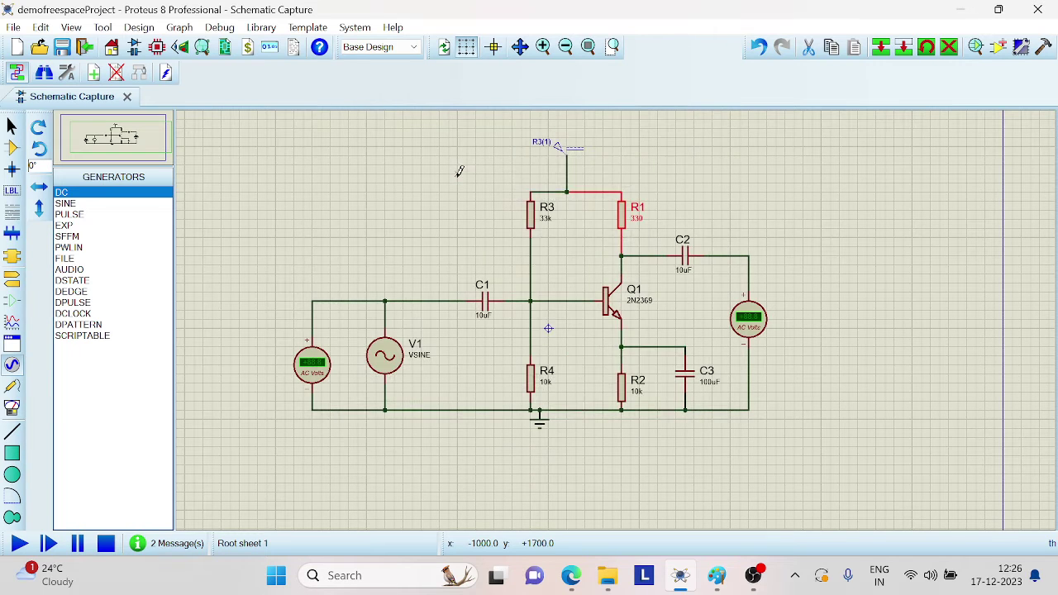
right_click(626, 390)
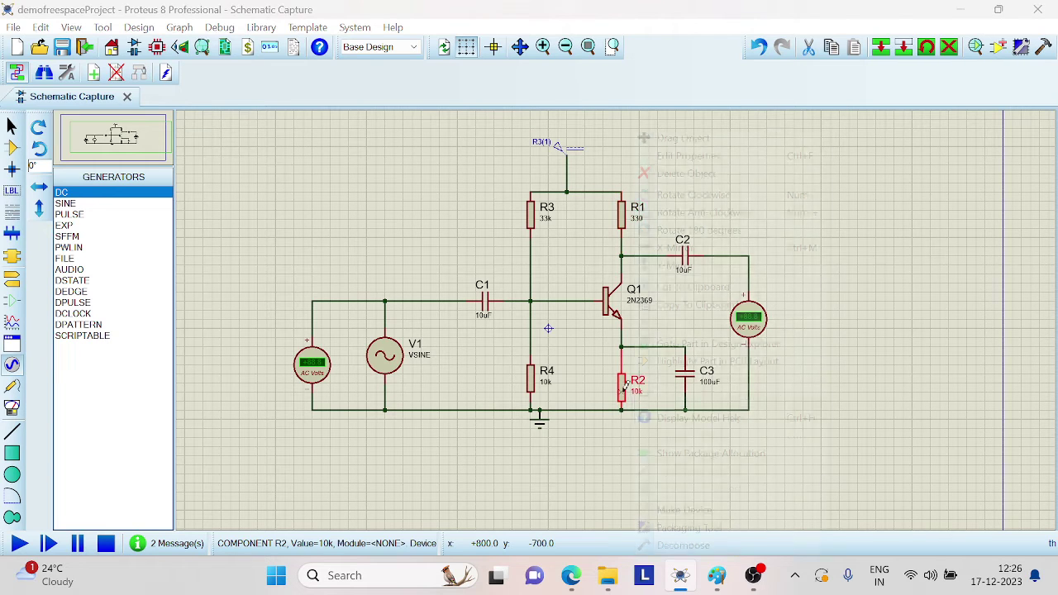
click(688, 157)
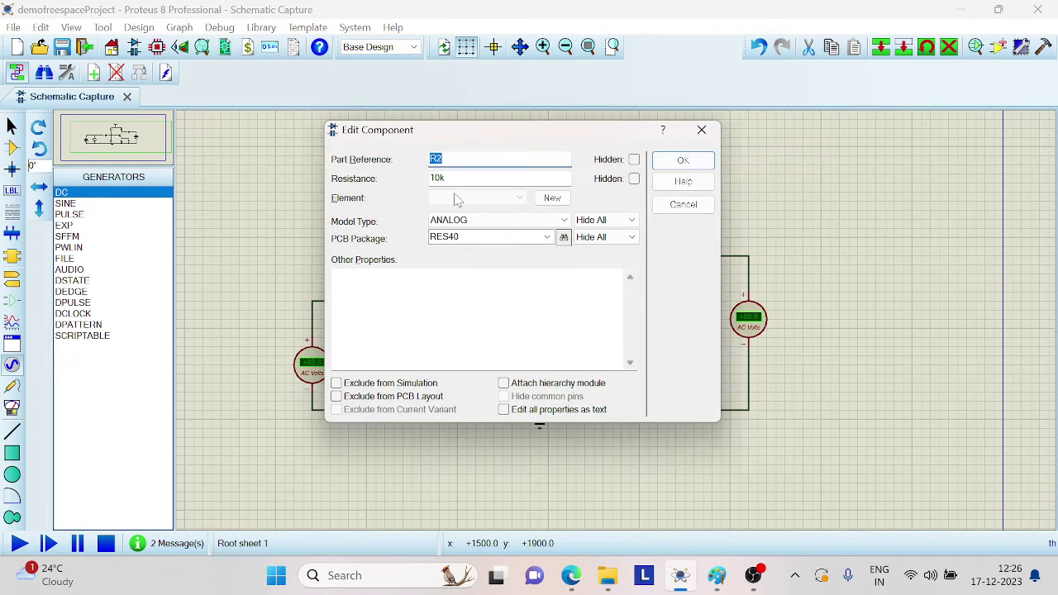
click(433, 177)
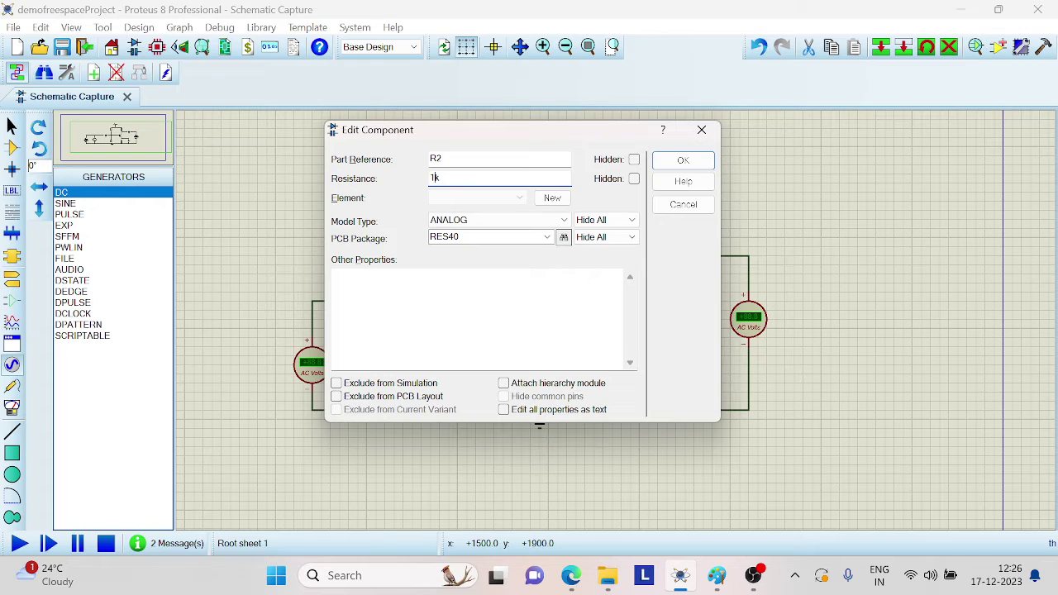
key(Return)
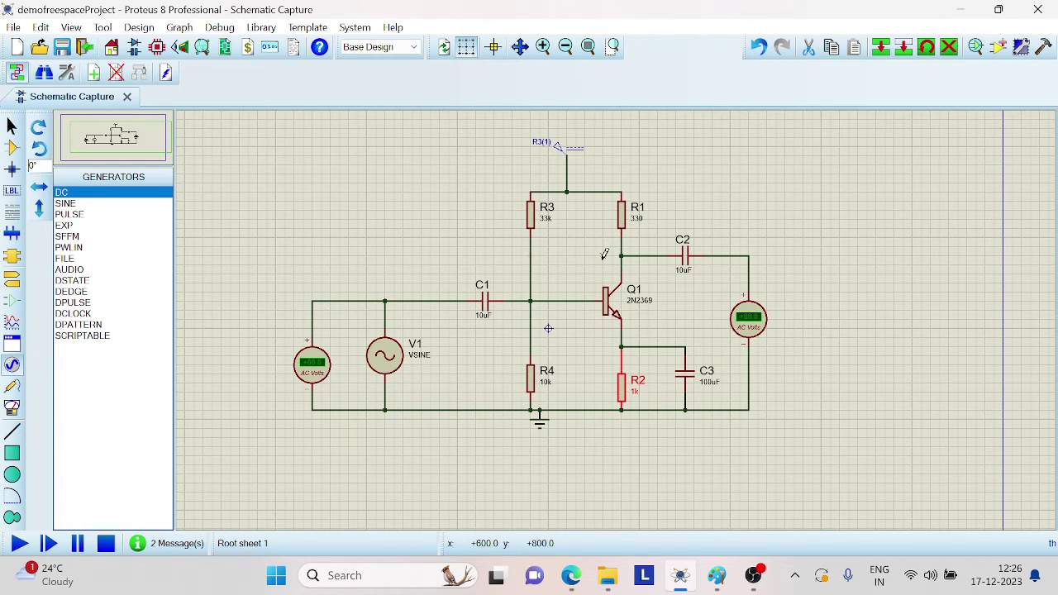
Place an OSCILLOSCOPE from Virtual Instruments at the top right of the schematic.
click(17, 406)
click(95, 193)
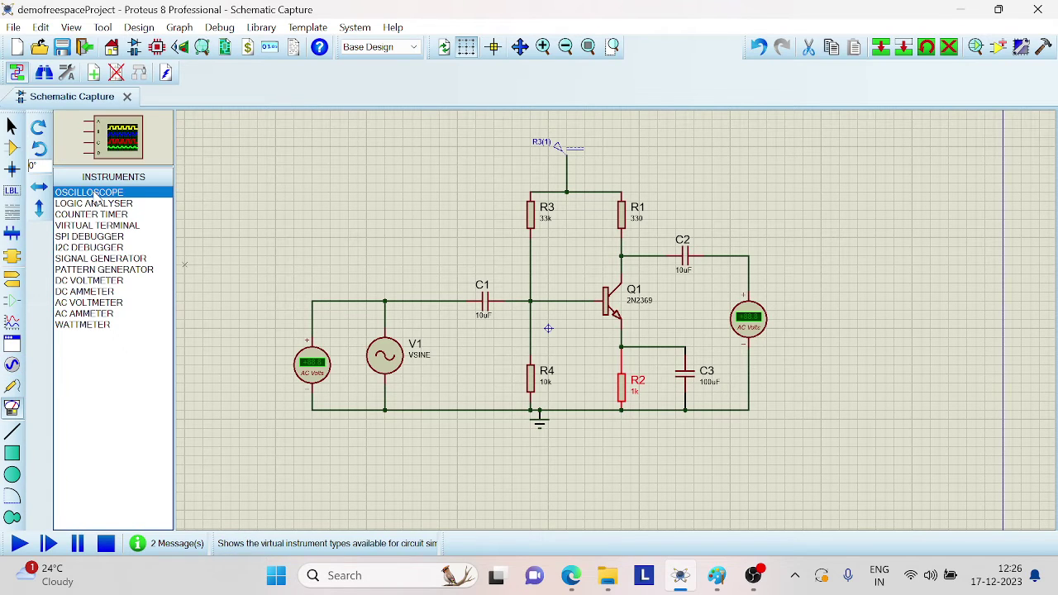
click(876, 182)
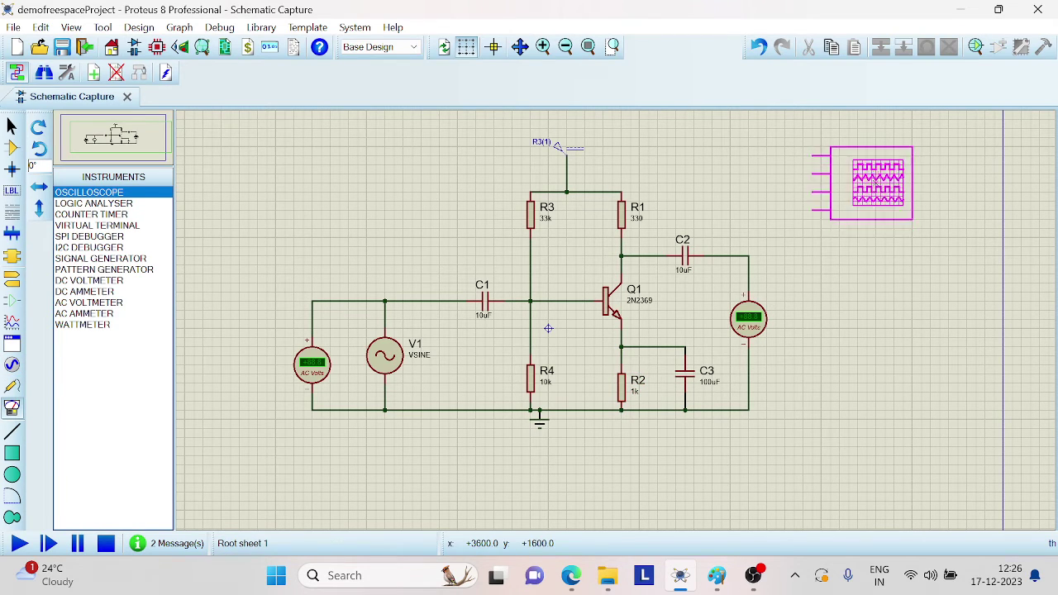
click(880, 184)
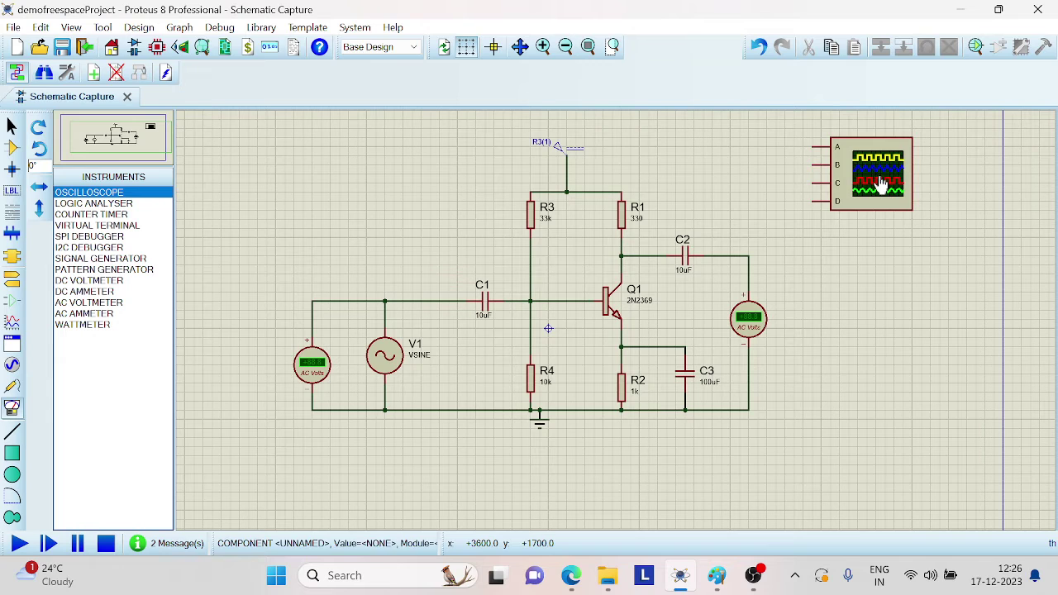
Wire oscilloscope channel A to the V1 input line and channel B to the C2 output node.
click(812, 143)
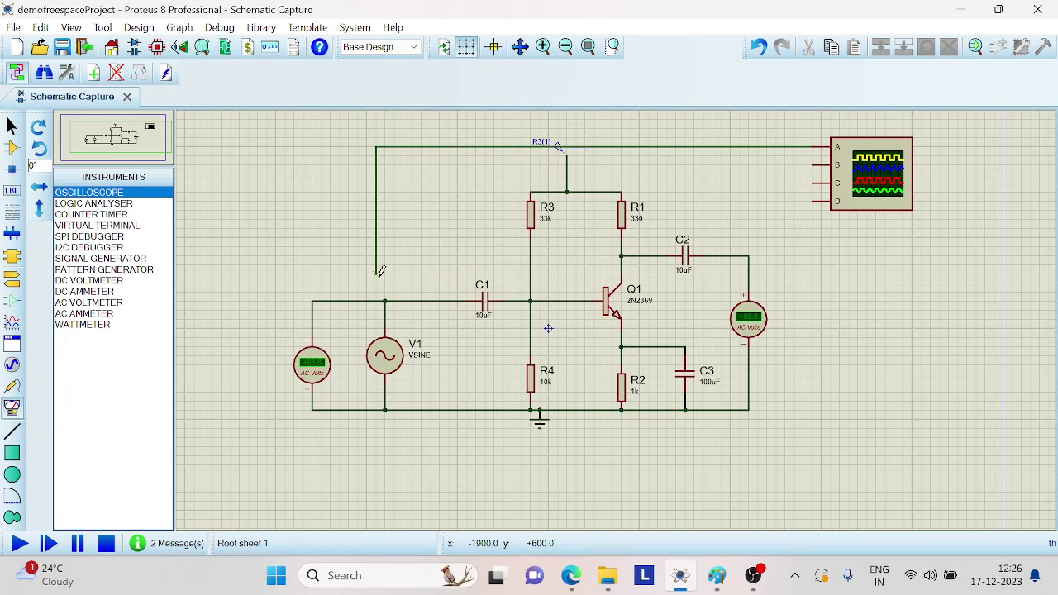
click(377, 301)
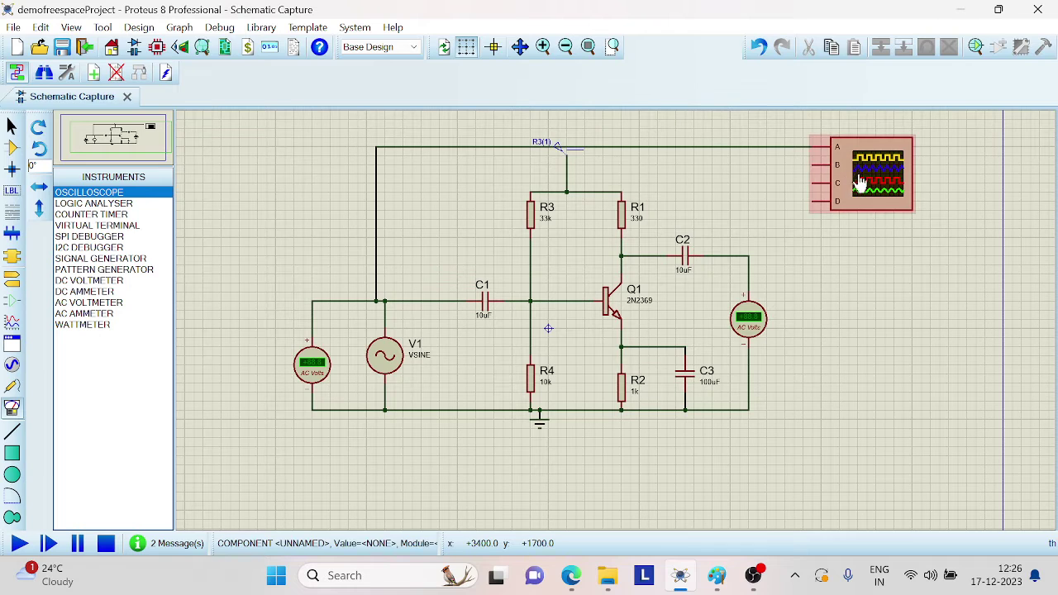
click(813, 164)
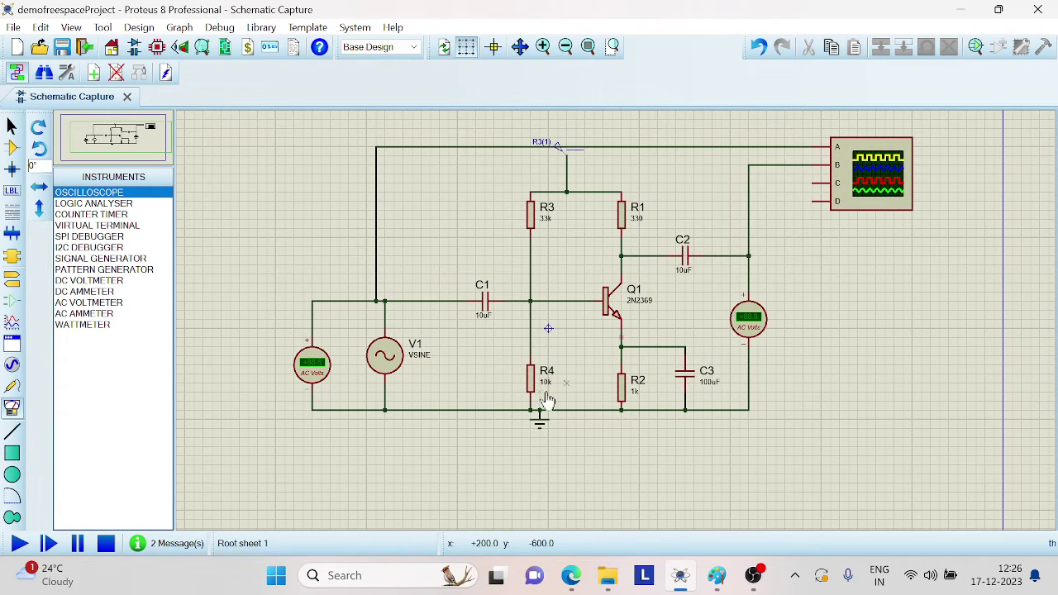
Set V1's sine Amplitude to 10V and Frequency to 10kHz in its properties.
right_click(382, 351)
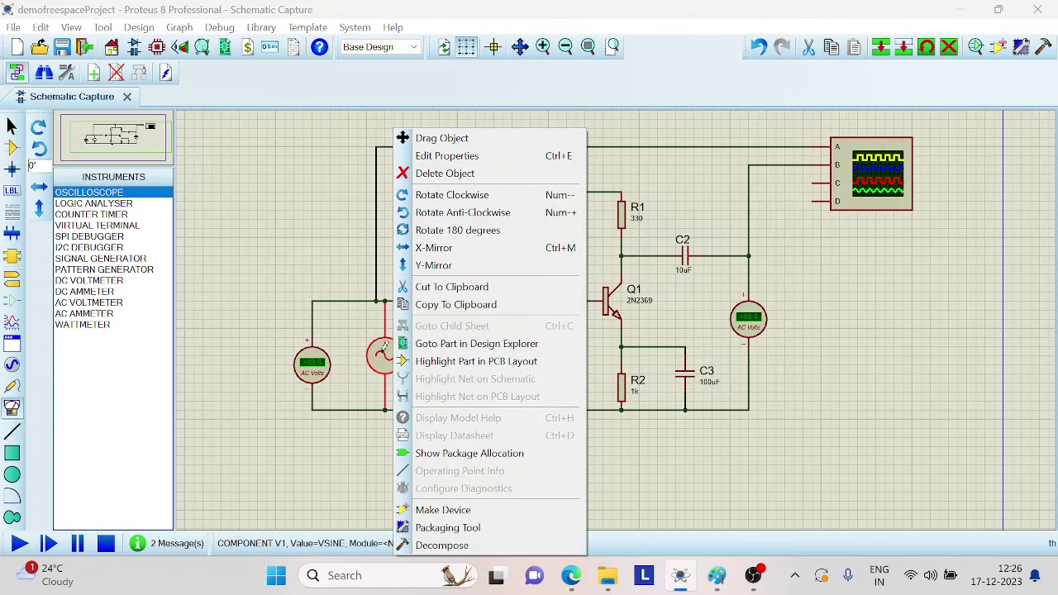
click(450, 155)
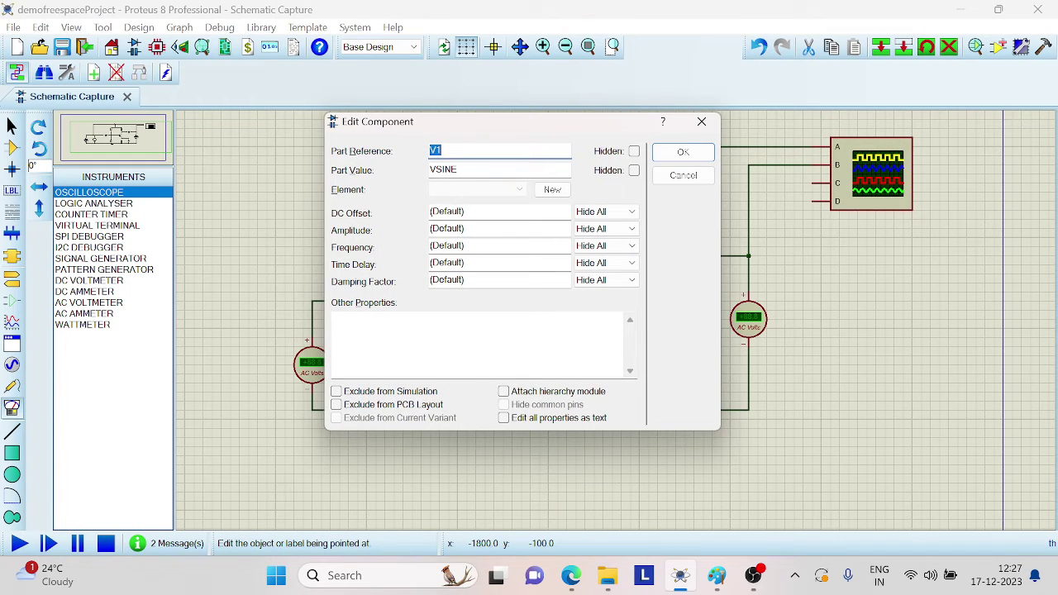
click(447, 228)
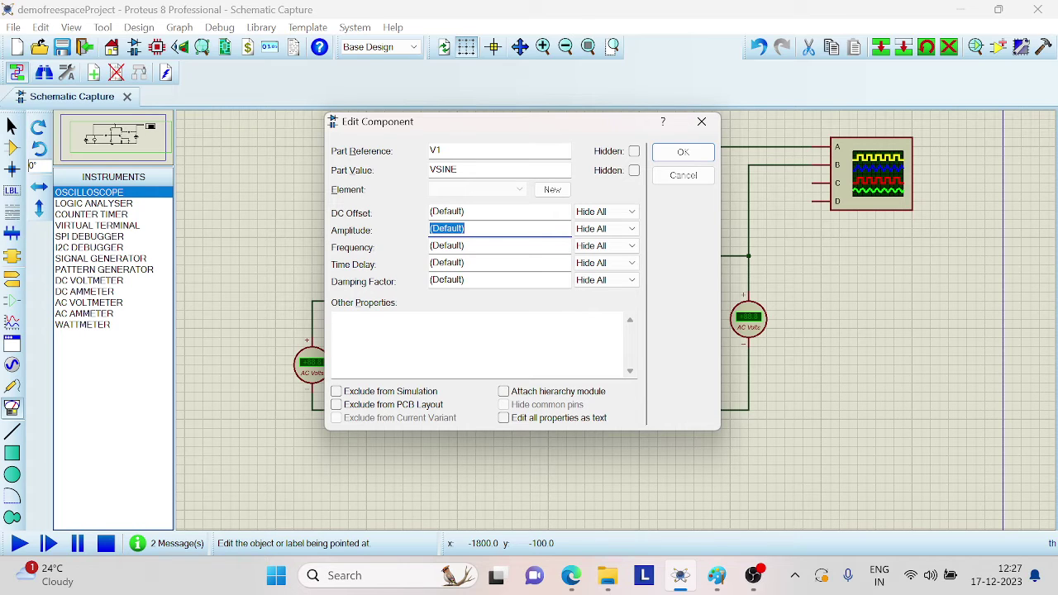
text(10V)
key(Tab)
text(1)
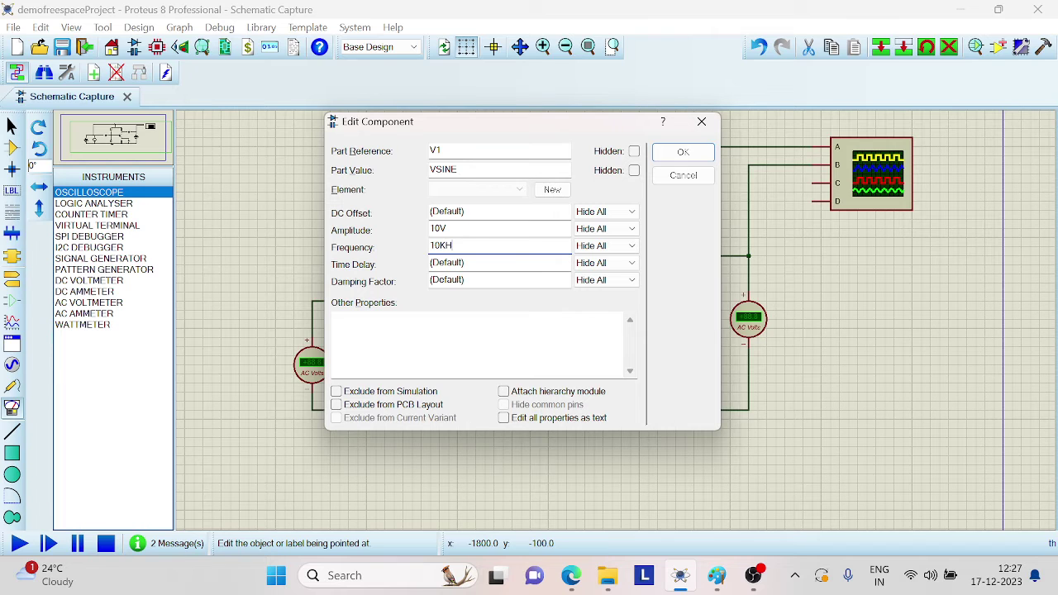
key(Return)
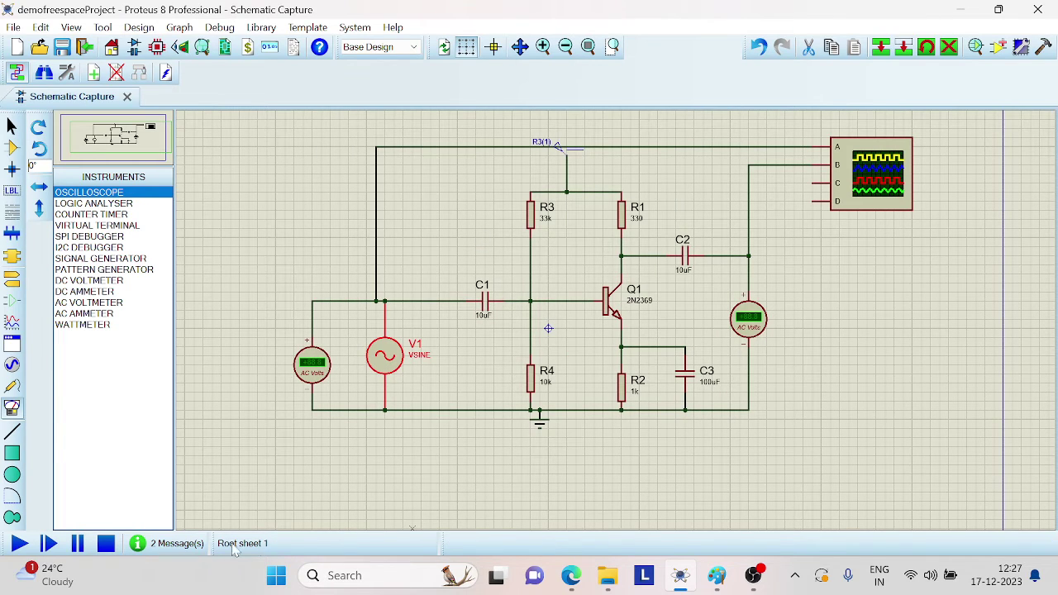
Run the simulation and turn off oscilloscope channels C and D.
click(18, 543)
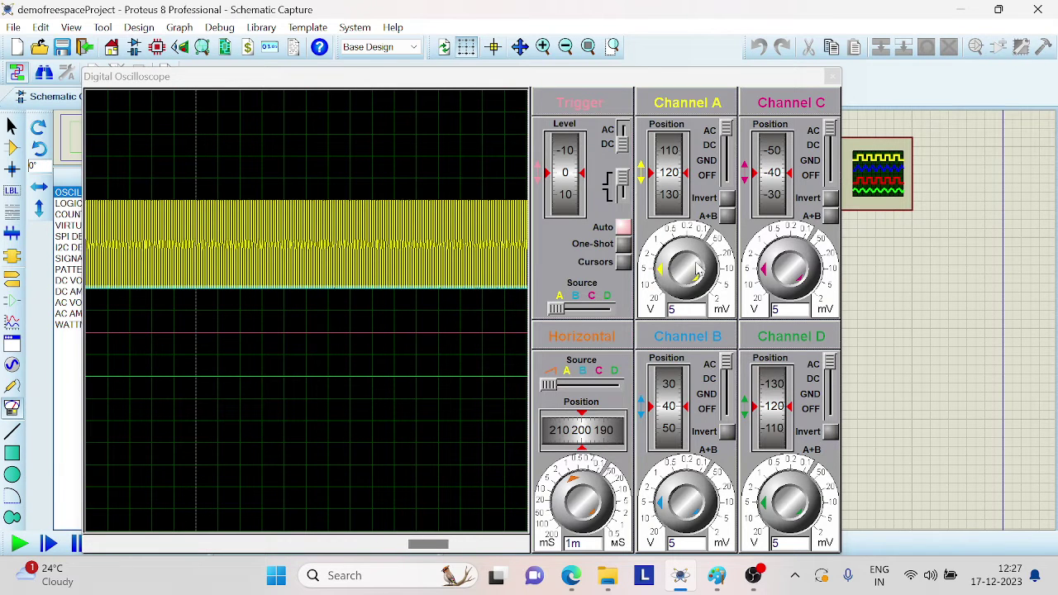
click(833, 182)
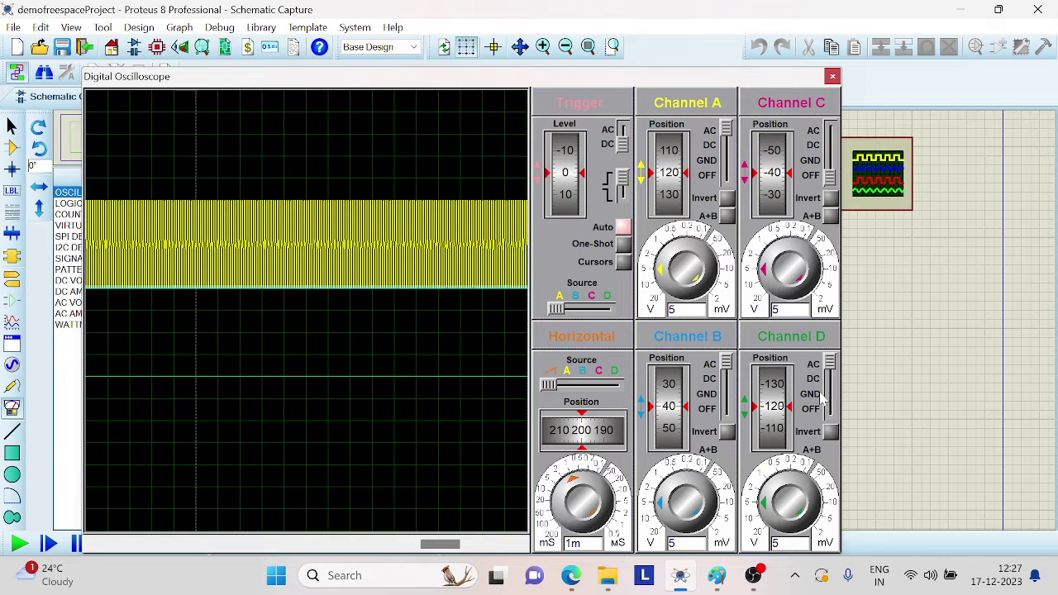
click(830, 415)
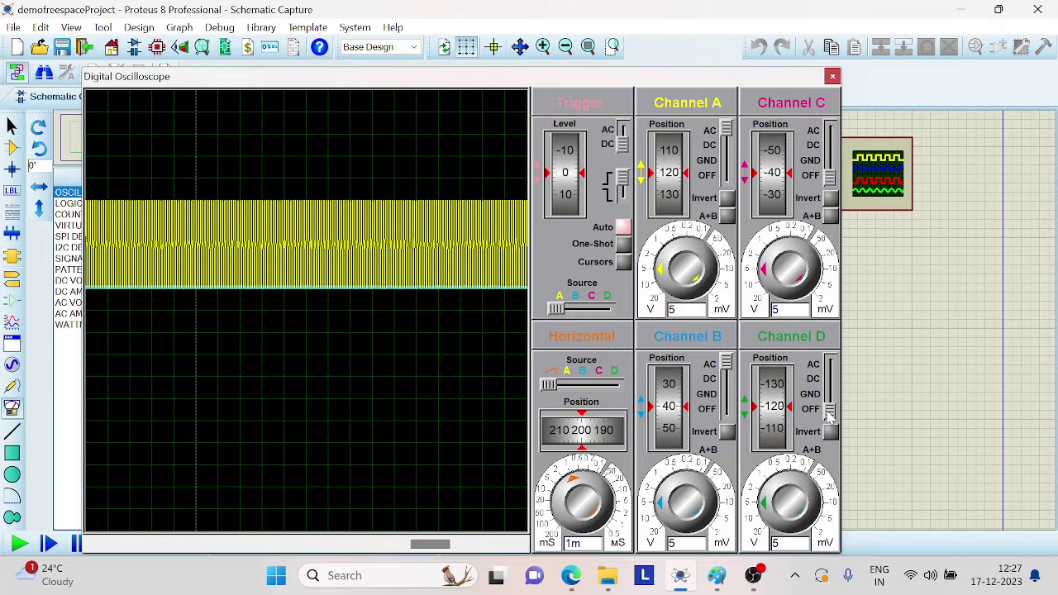
Set scope Channel A to 2, timebase to 50u, Channel B to 0.1, then close it.
click(667, 250)
click(668, 265)
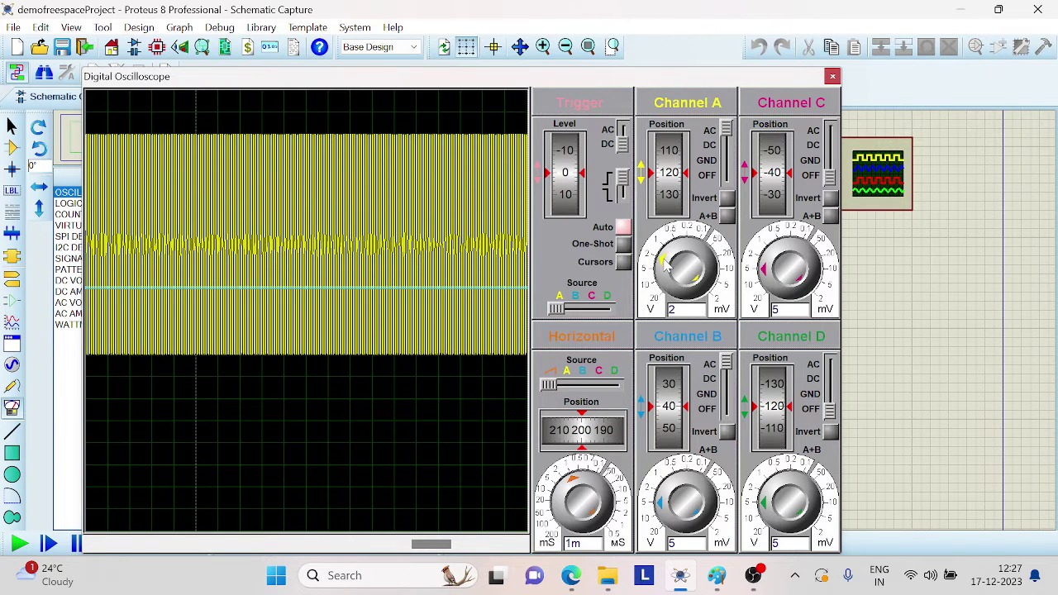
click(590, 484)
click(596, 486)
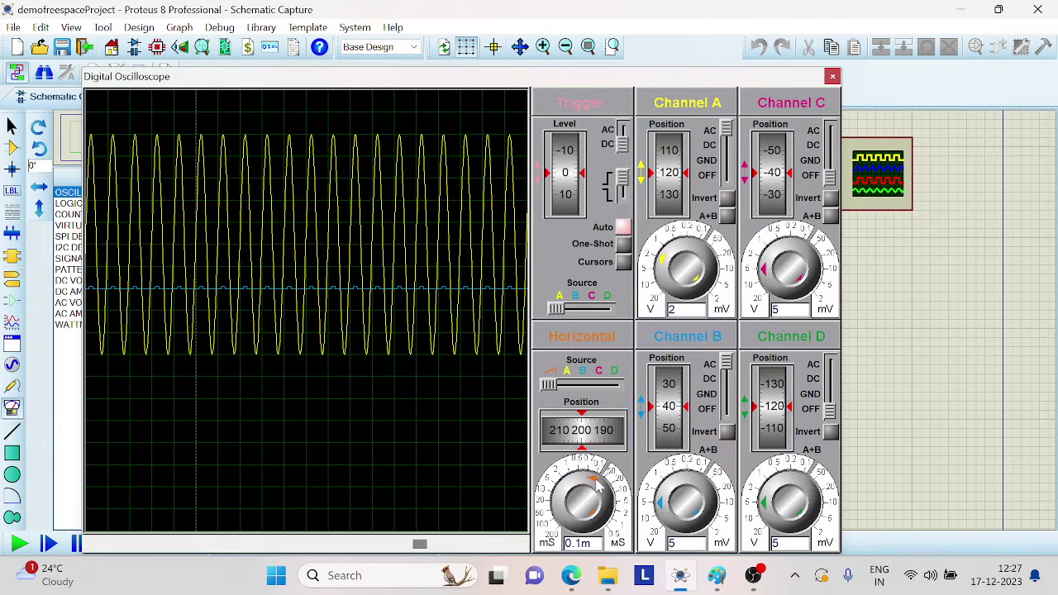
click(599, 488)
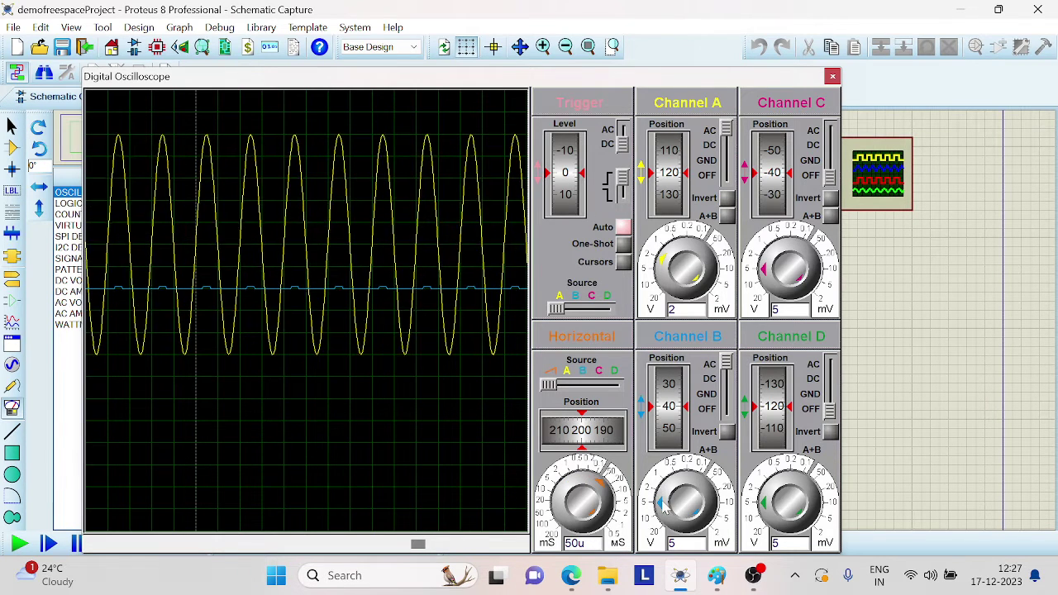
mouse_move(663, 506)
mouse_down()
mouse_move(671, 471)
mouse_move(703, 457)
mouse_up()
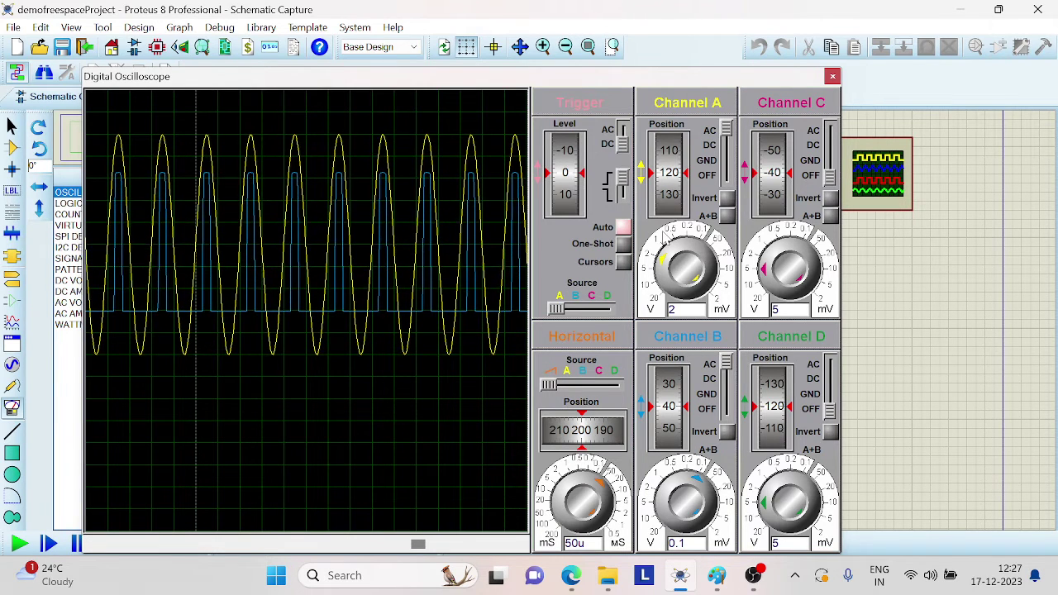
click(833, 76)
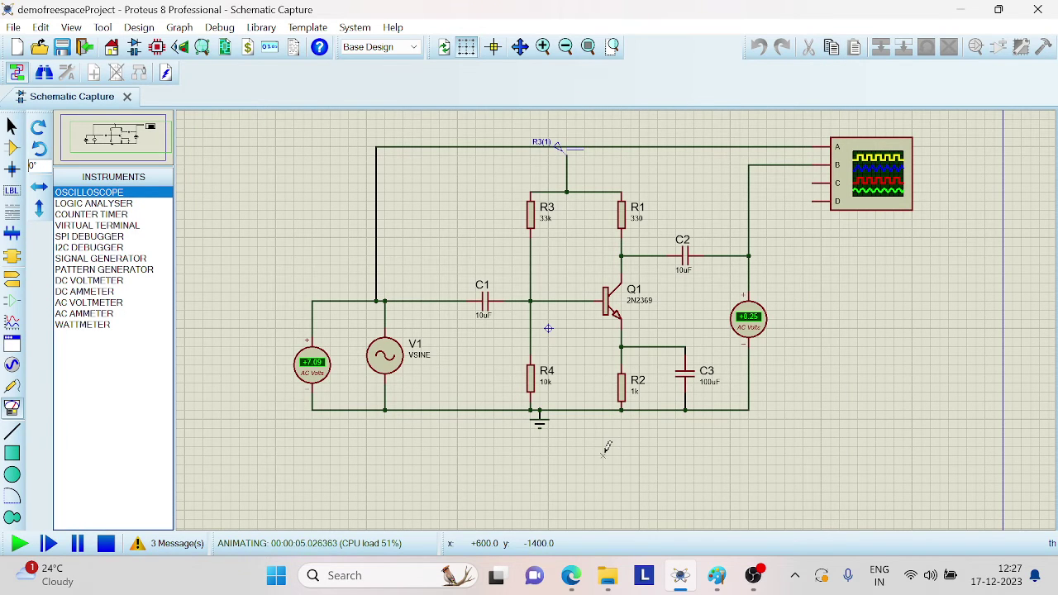
Stop the simulation and raise V1's sine amplitude to 12V.
click(105, 543)
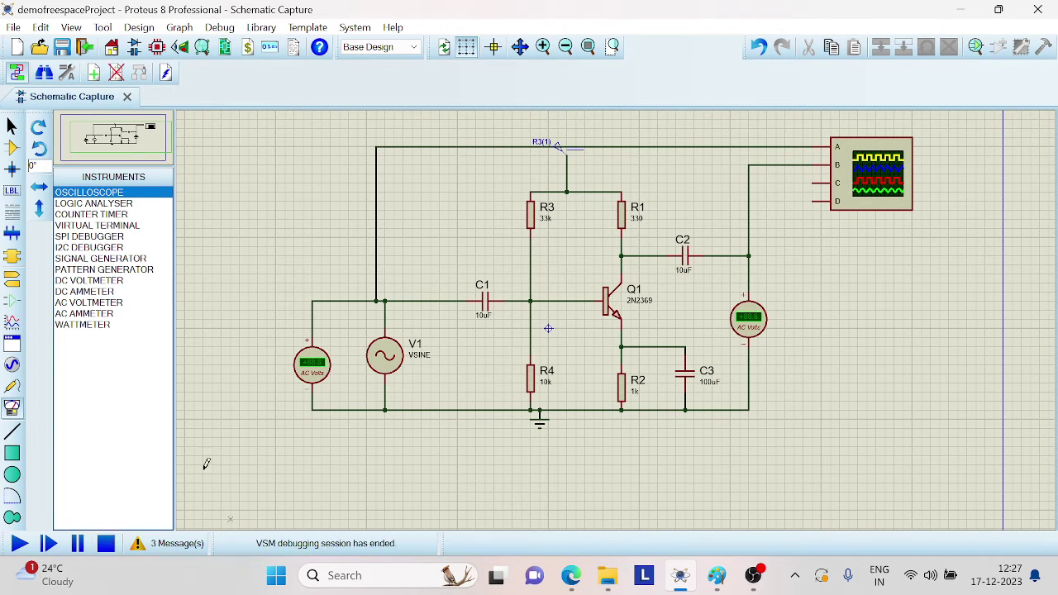
right_click(394, 364)
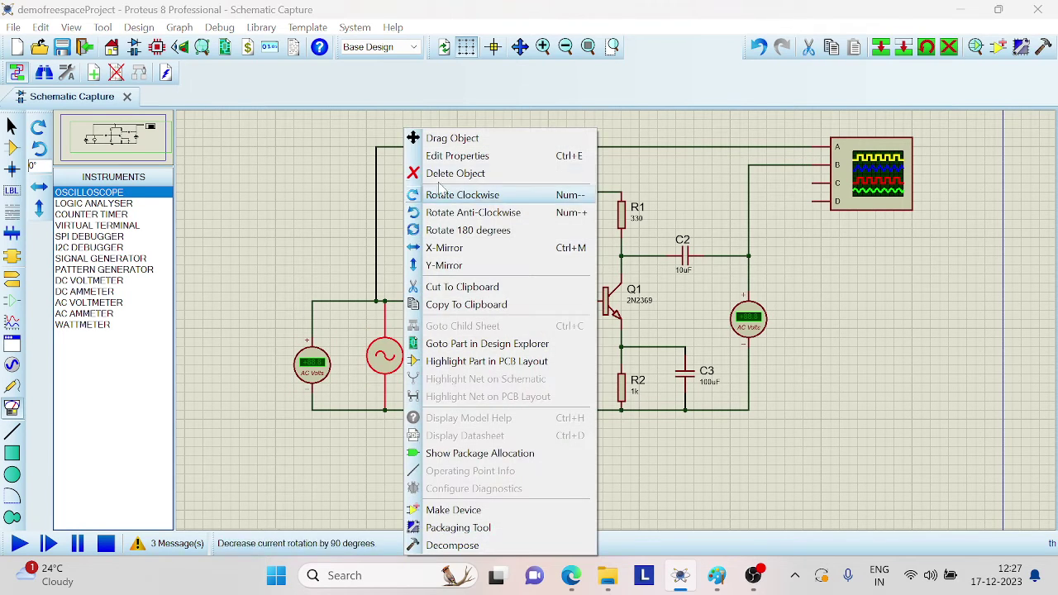
click(459, 159)
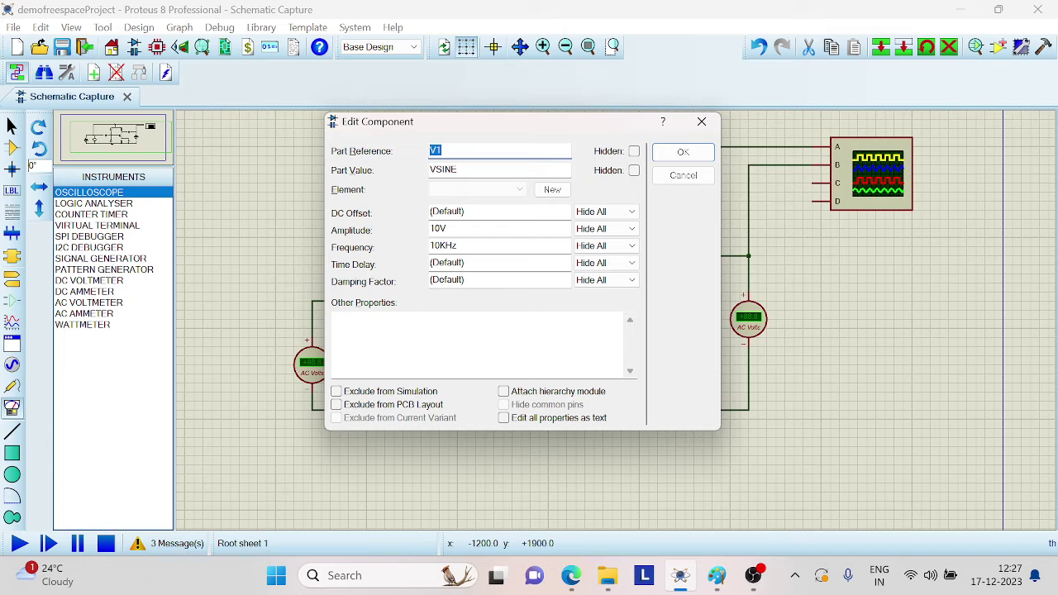
click(445, 229)
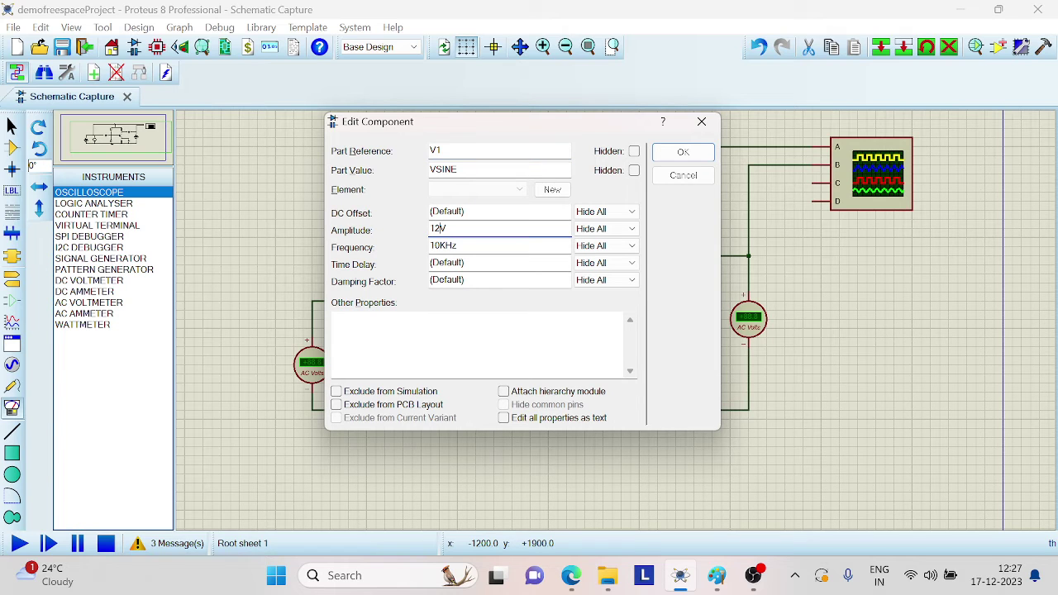
click(682, 152)
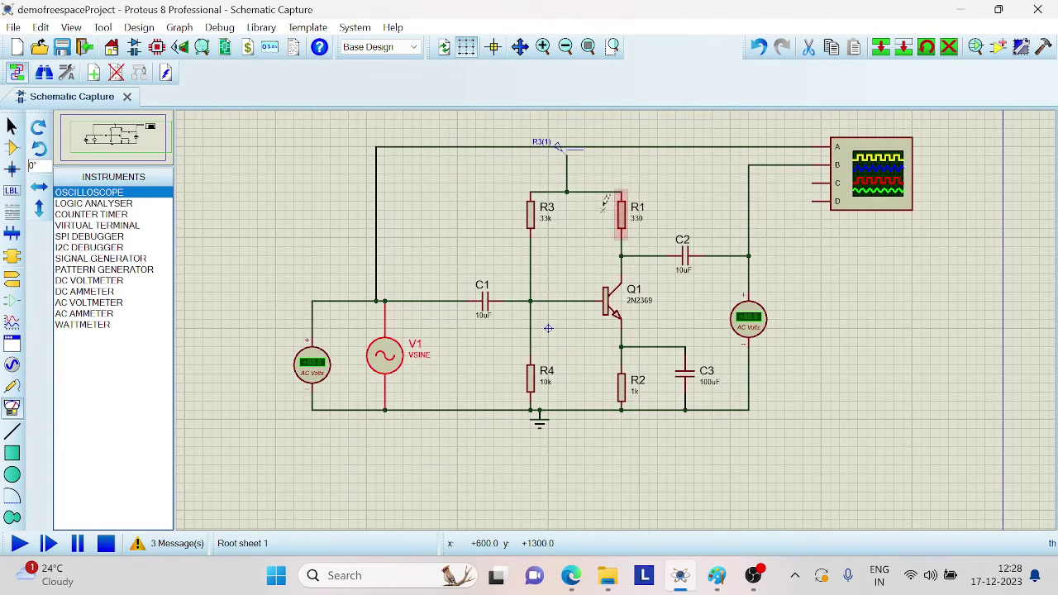
Set the R3(1) DC generator voltage to 12V.
right_click(566, 145)
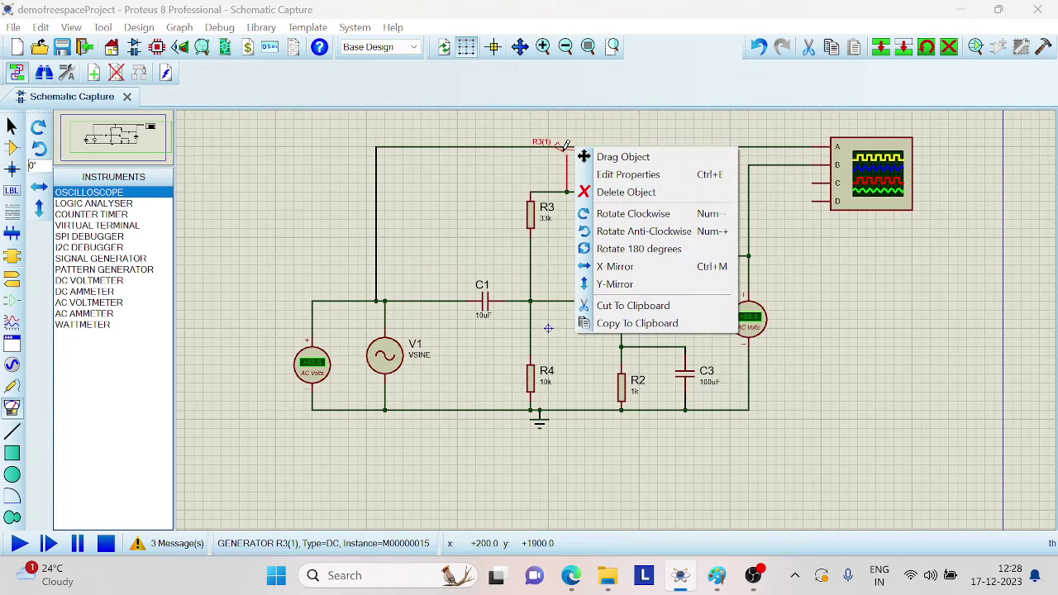
click(596, 174)
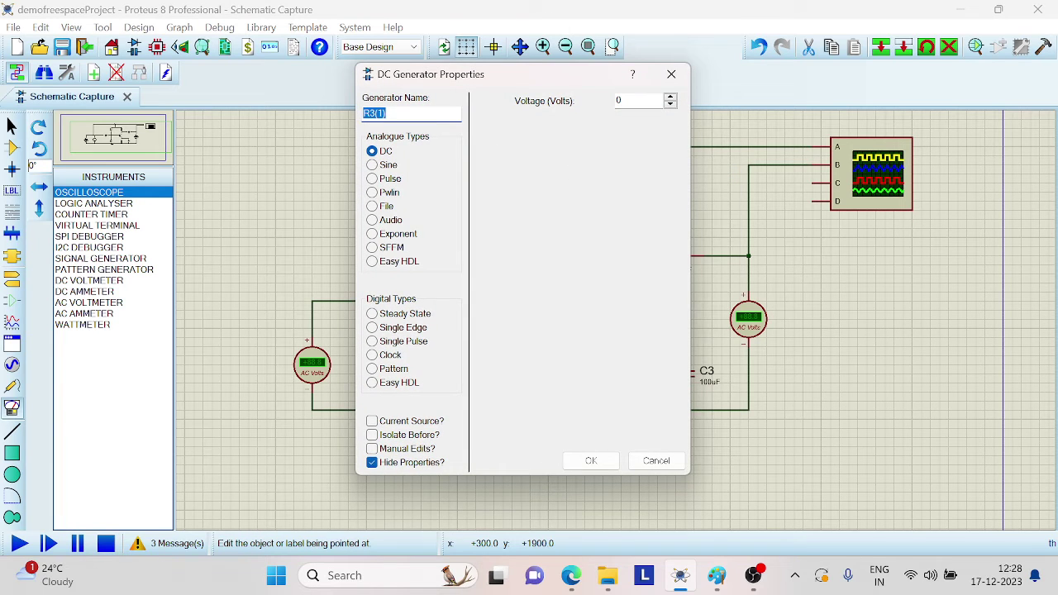
click(636, 100)
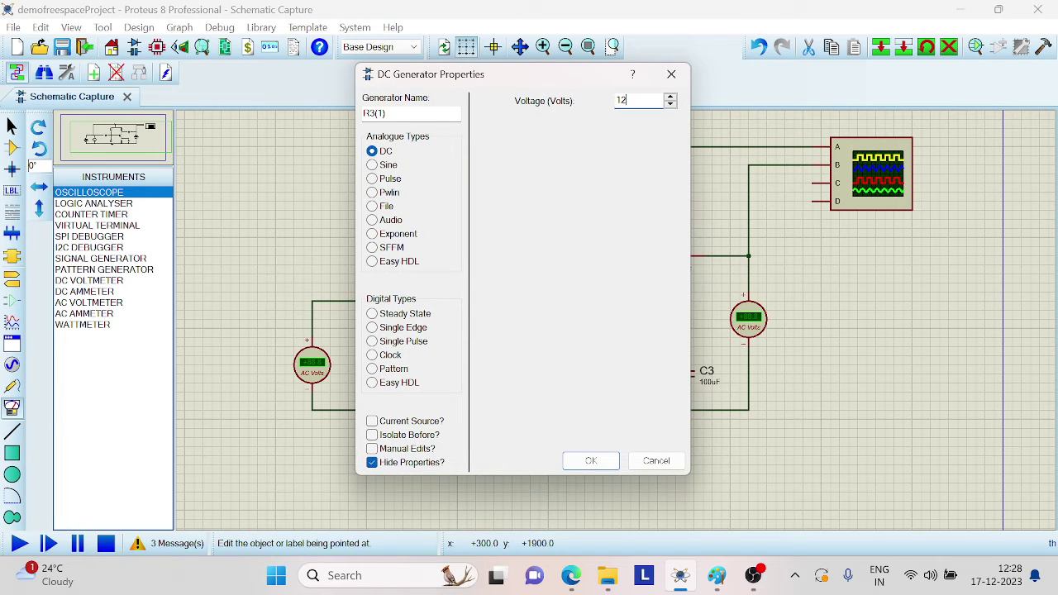
text(12V)
key(Return)
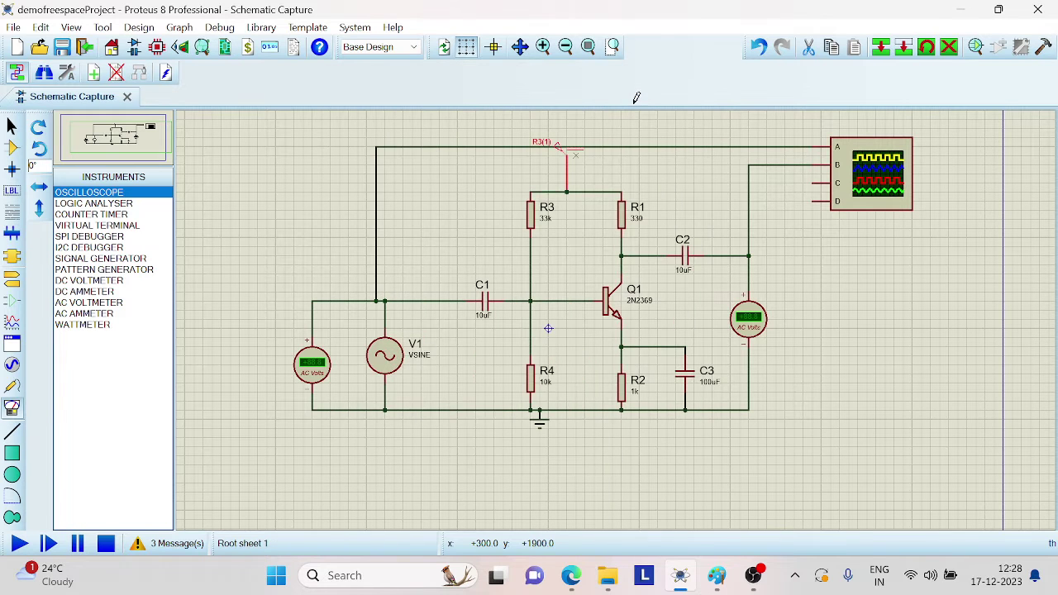
Rerun the simulation and reopen the Digital Oscilloscope from the Debug menu.
click(20, 543)
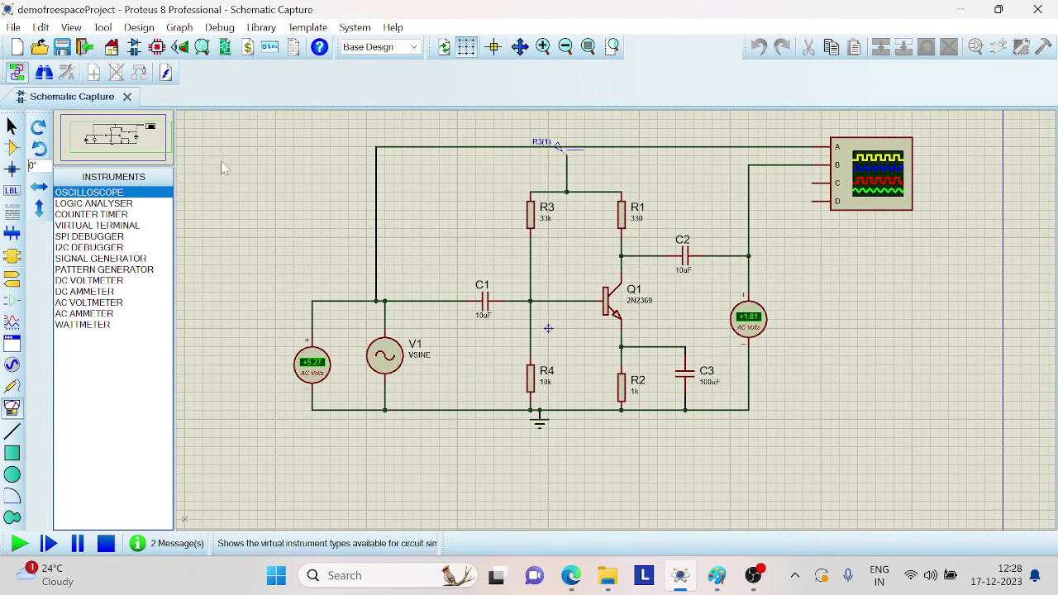
click(220, 27)
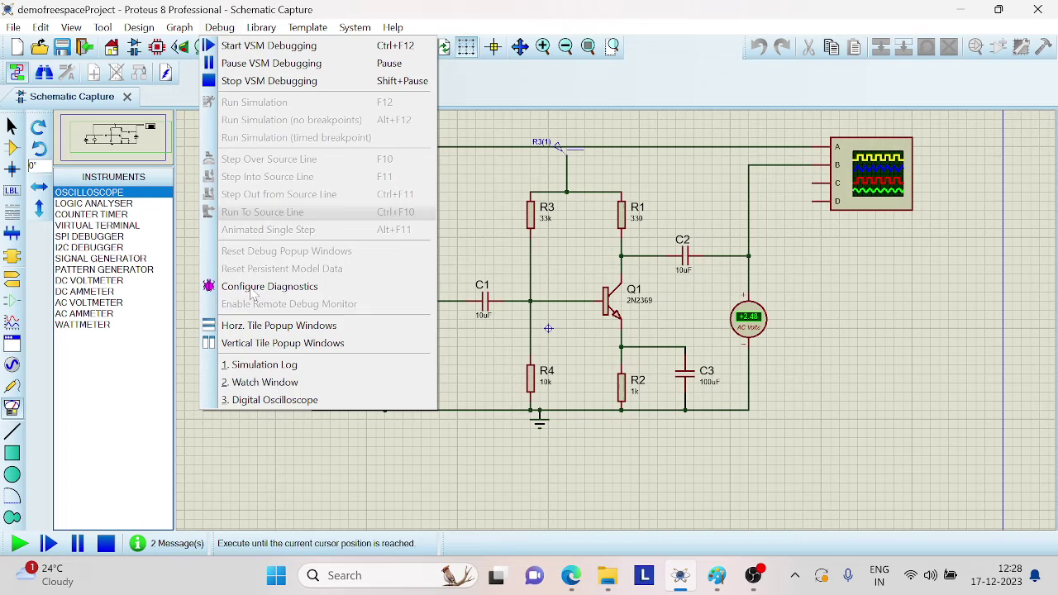
click(273, 399)
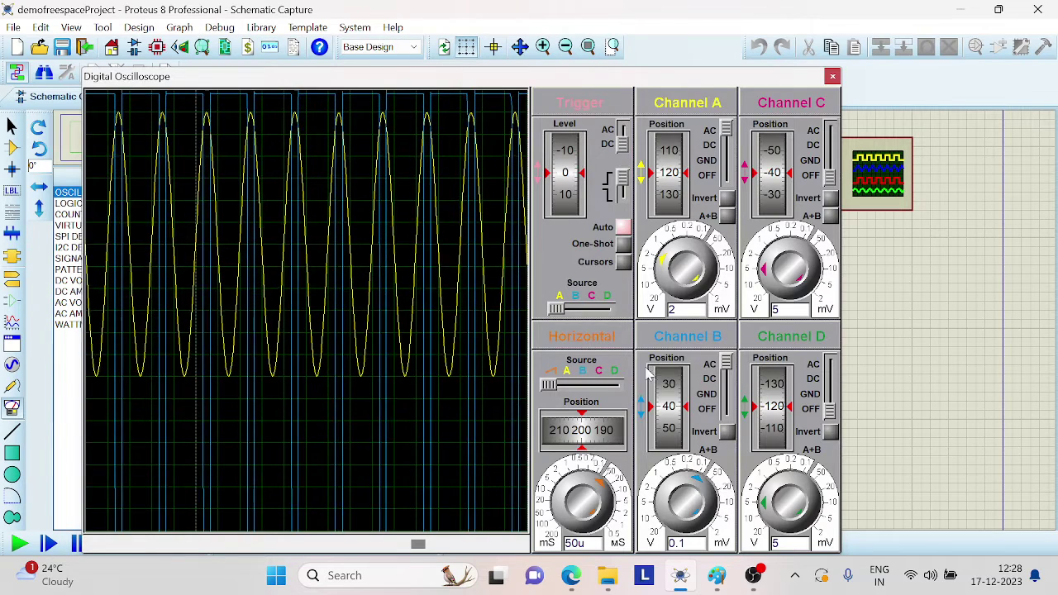
Rescale the scope: Channel B 2, Channel A 5 at position -10, timebase 20u.
drag(701, 486, 664, 472)
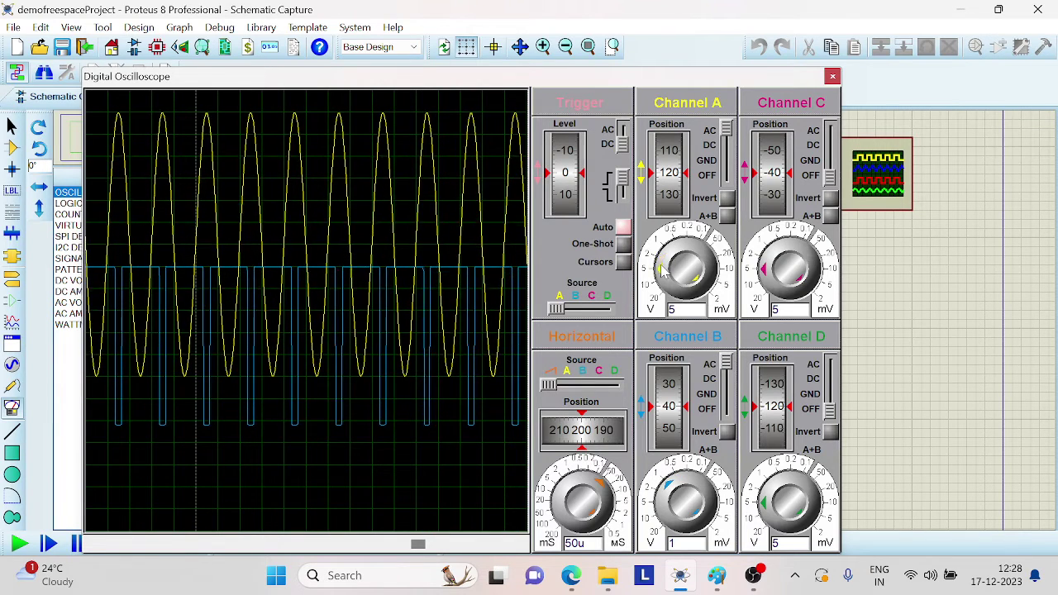
click(664, 266)
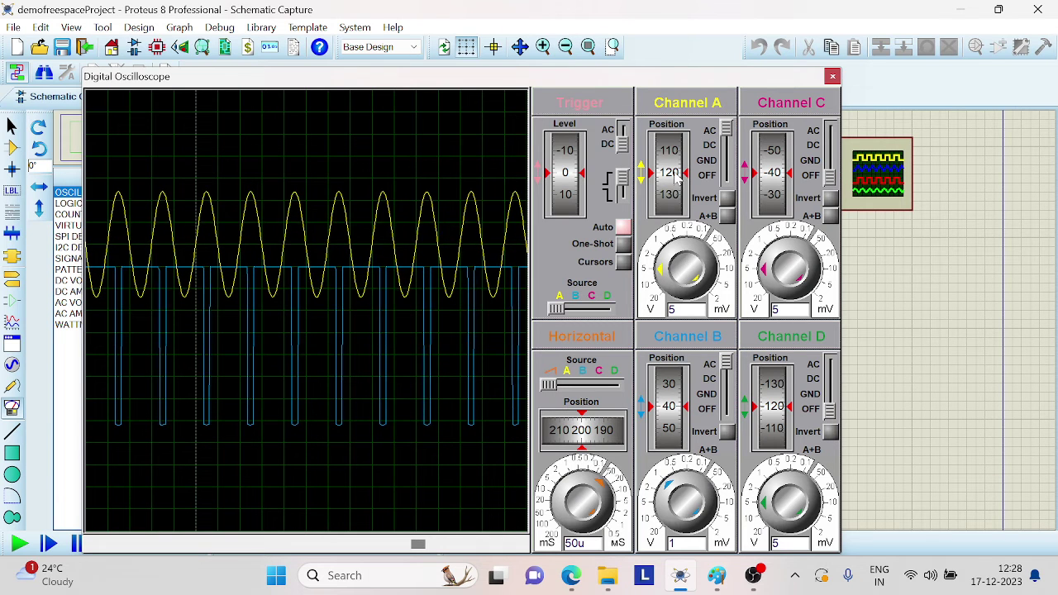
drag(680, 178, 668, 216)
scroll(667, 217, up, 2)
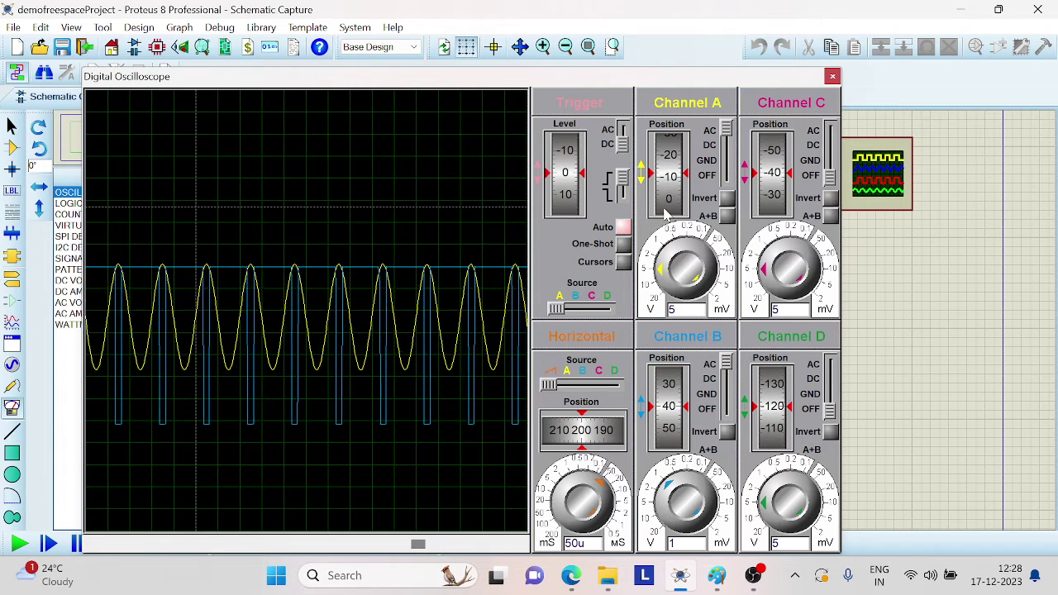
click(664, 491)
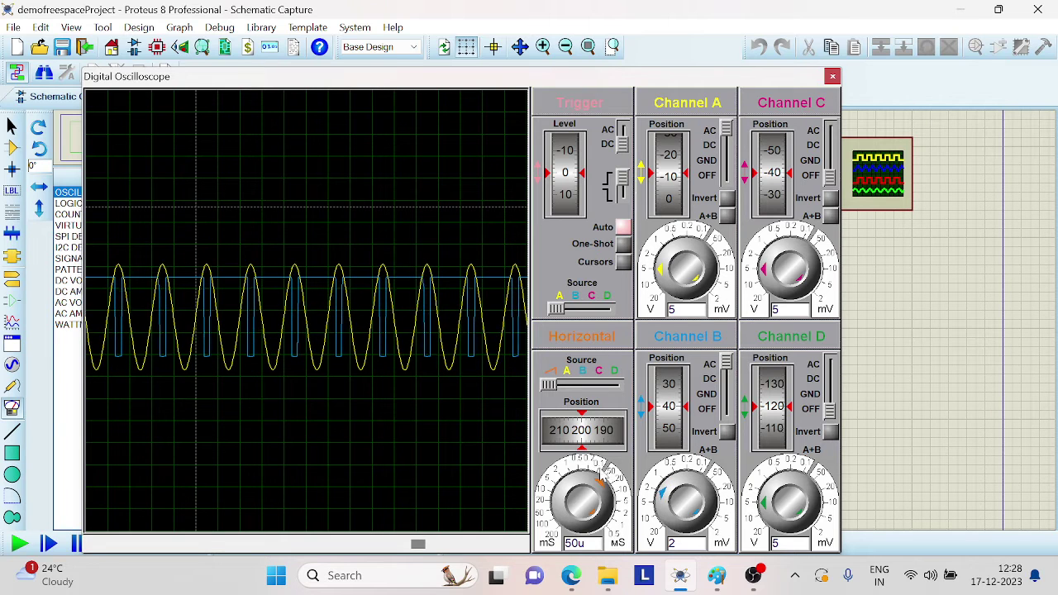
click(606, 488)
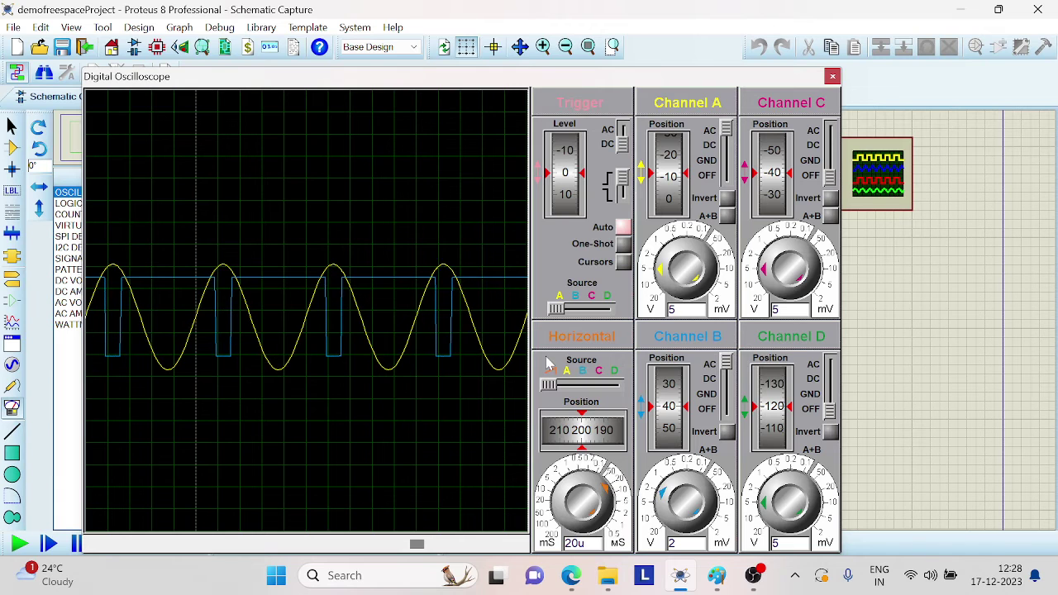
Set oscilloscope Channel B to 1.43 per division and shift both traces horizontally.
scroll(668, 413, up, 6)
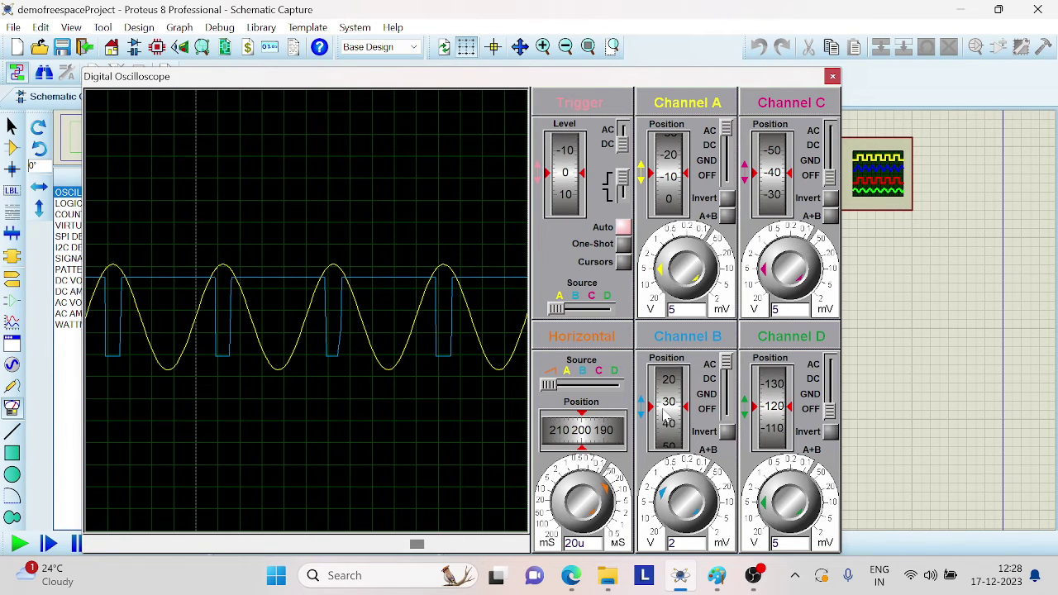
scroll(668, 405, down, 2)
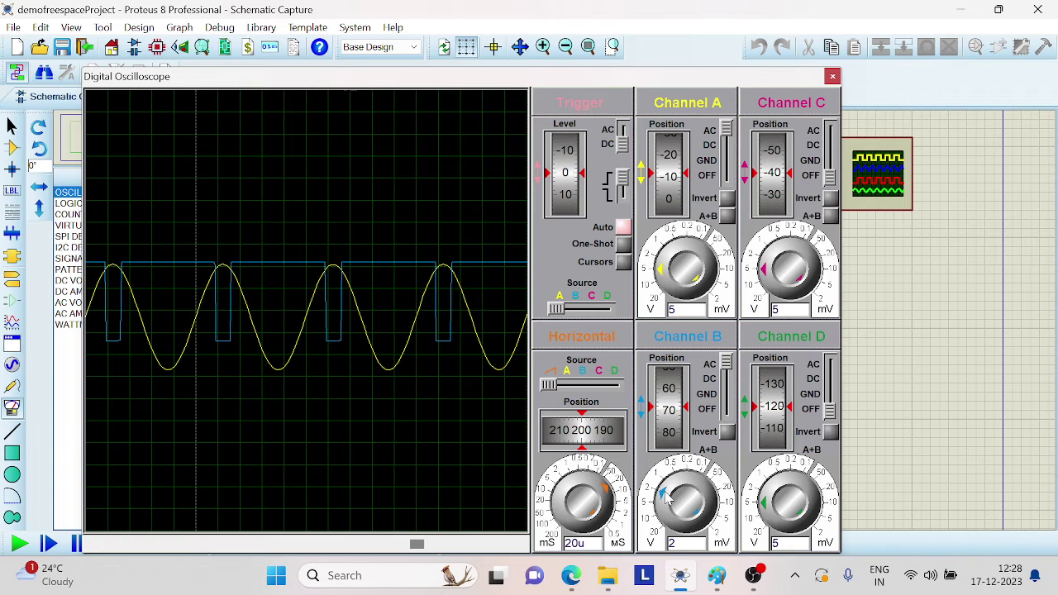
click(666, 491)
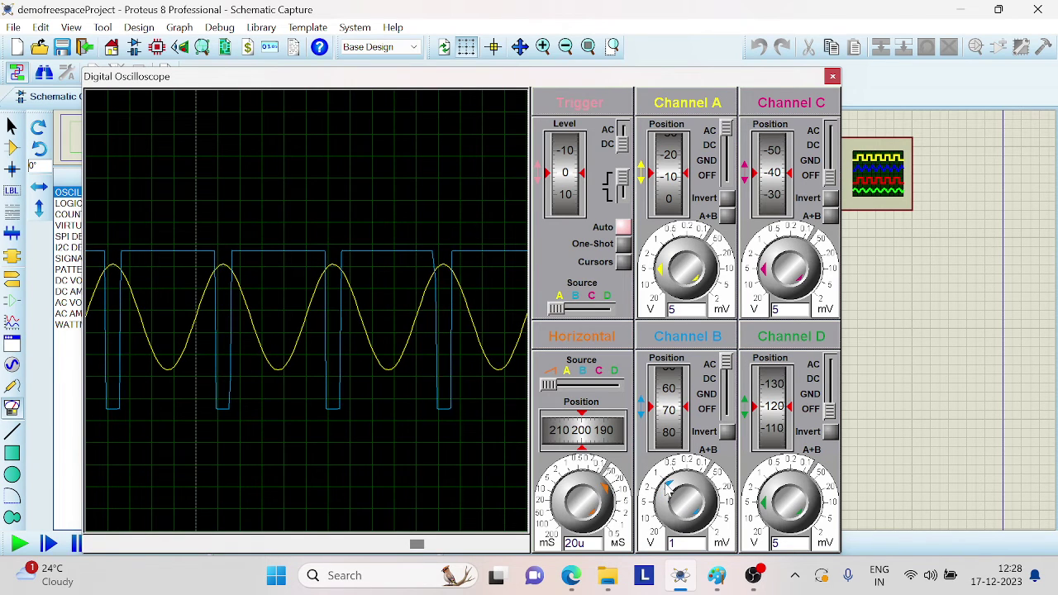
drag(693, 524, 697, 502)
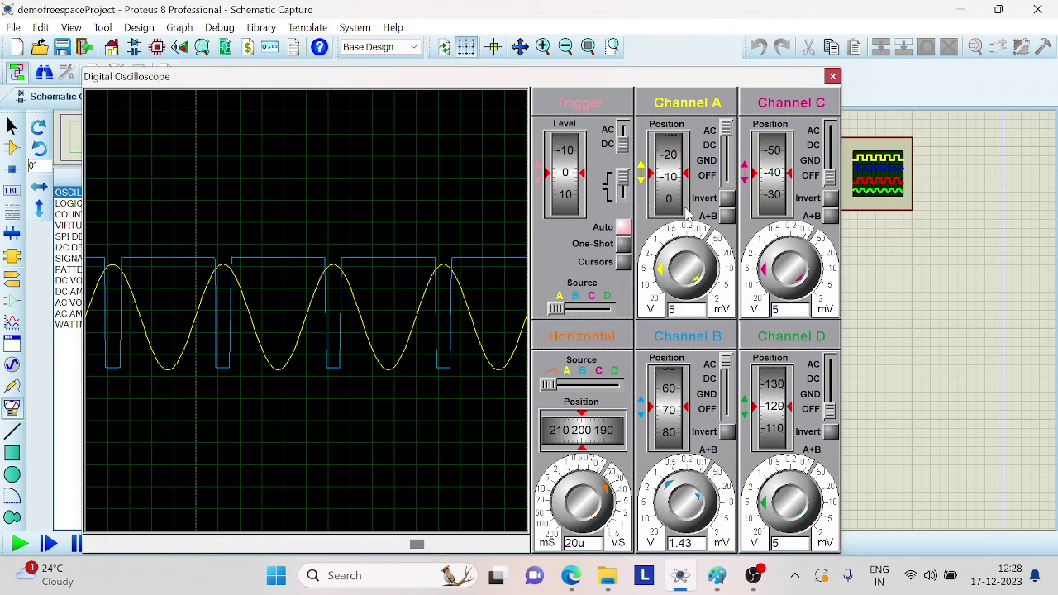
drag(674, 382, 675, 389)
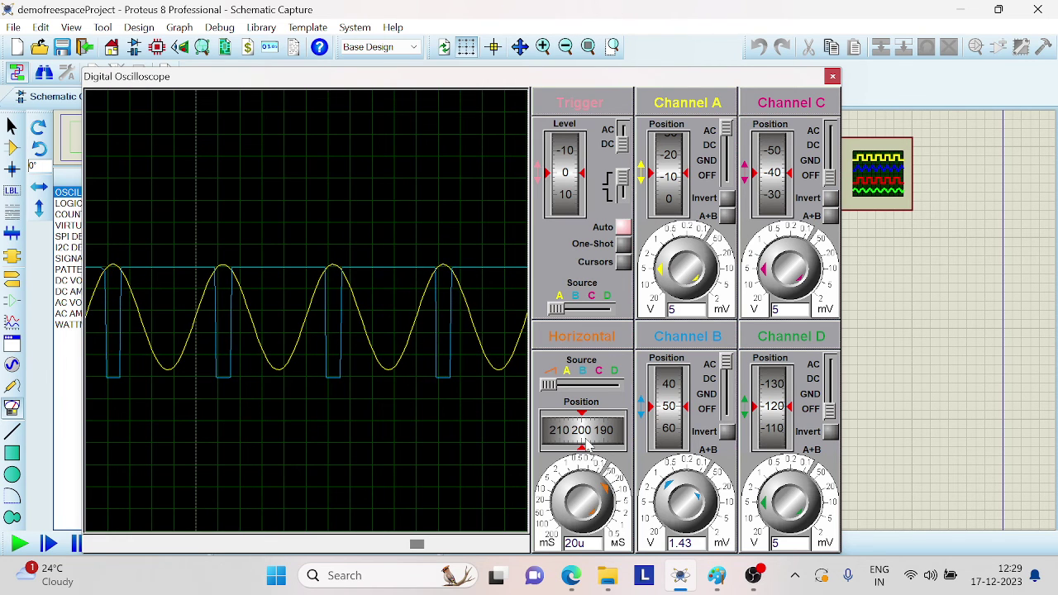
scroll(585, 445, up, 2)
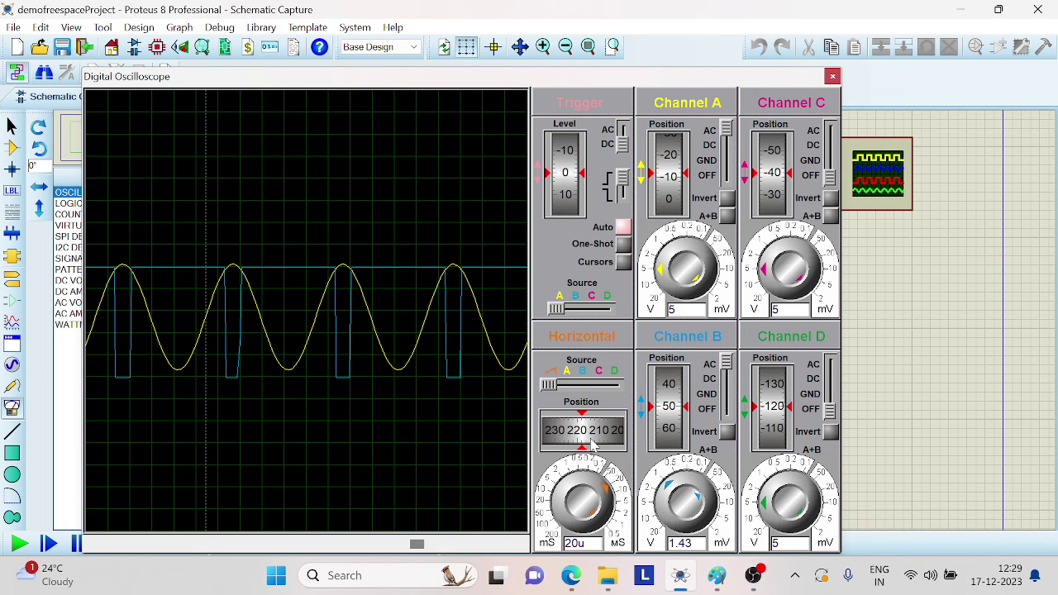
click(751, 578)
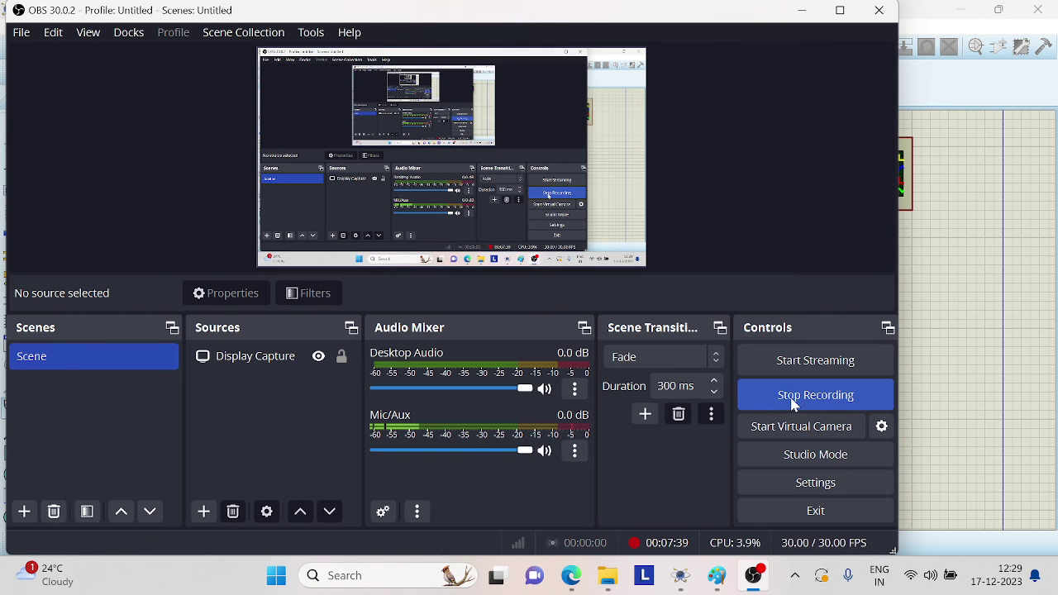